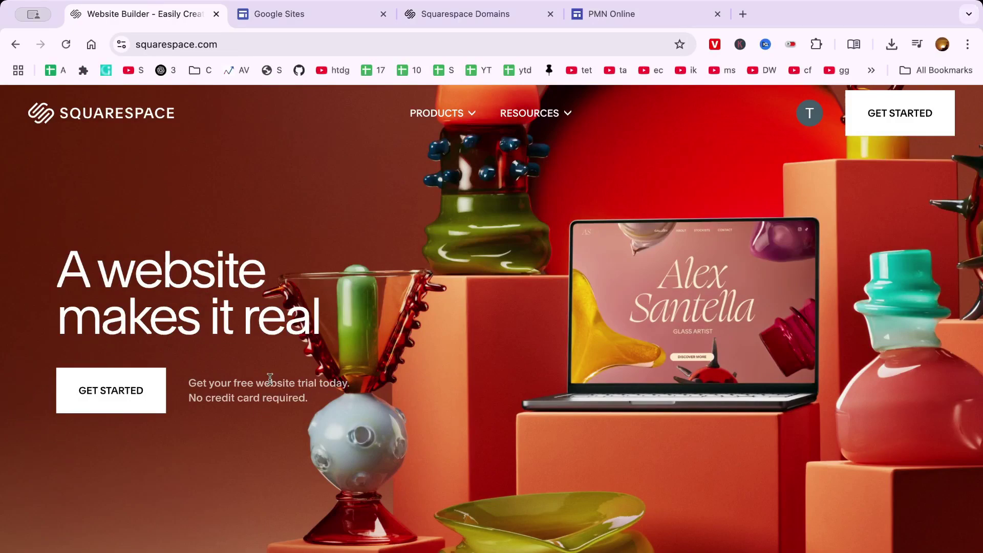
# - Reload the Google Sites start page, glance at the Squarespace homepage, then return to Google Sites
pyautogui.hotkey('ctrl', 'Tab')
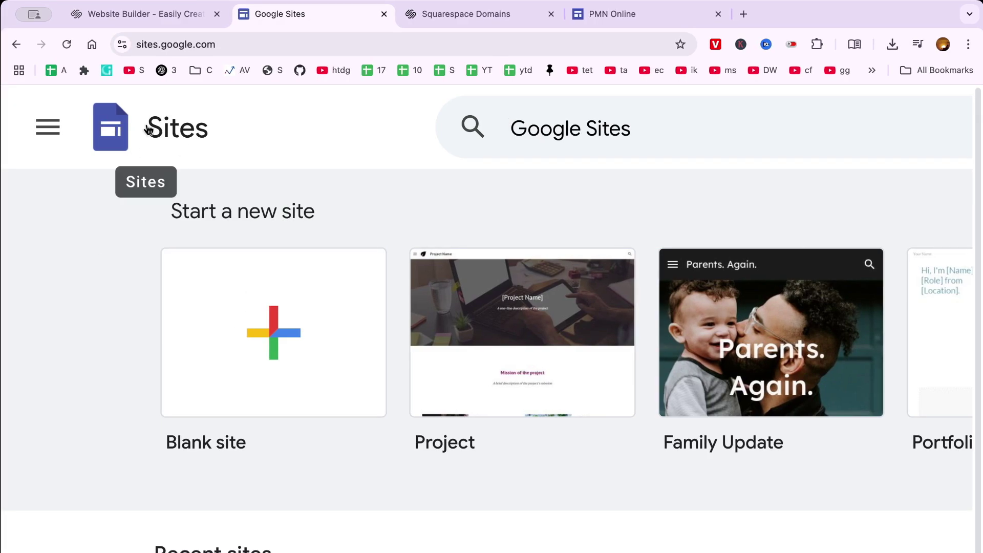
pyautogui.click(566, 127)
pyautogui.tripleClick(566, 128)
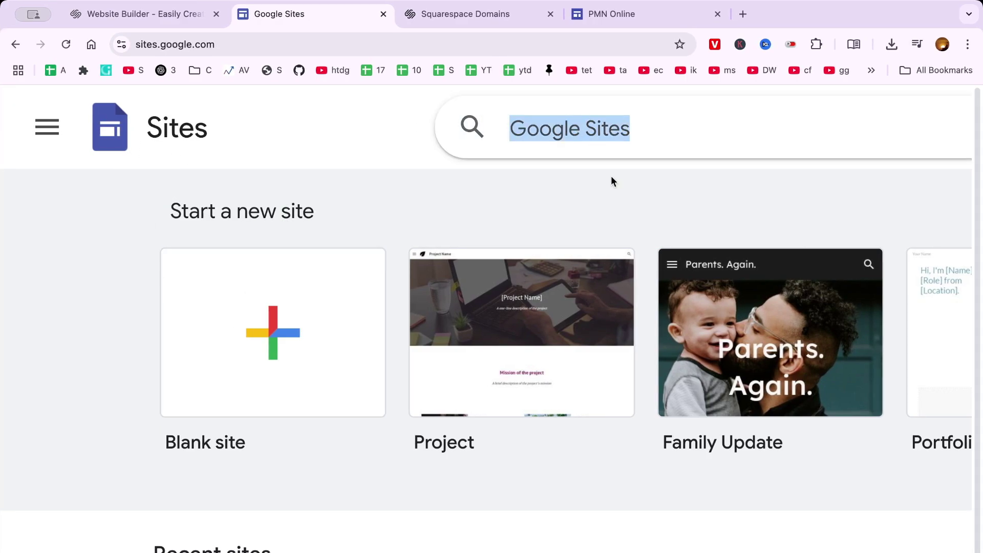
pyautogui.press('Return')
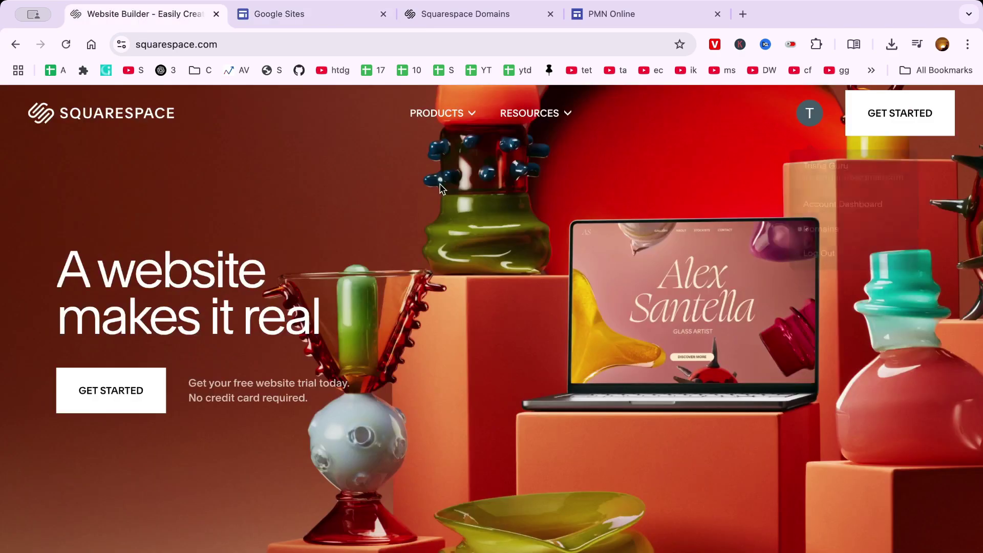
pyautogui.hotkey('ctrl', 'shift', 'Tab')
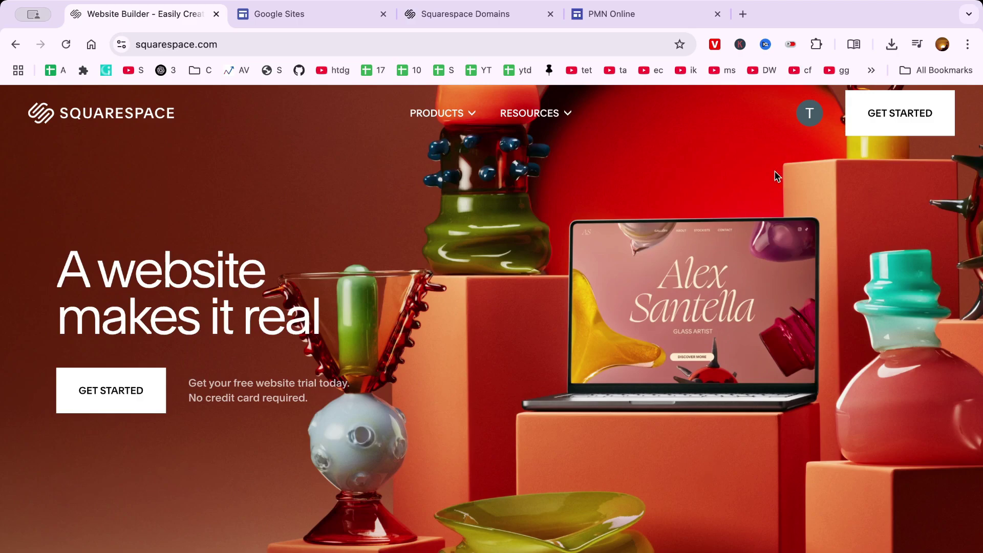
pyautogui.hotkey('ctrl', 'Tab')
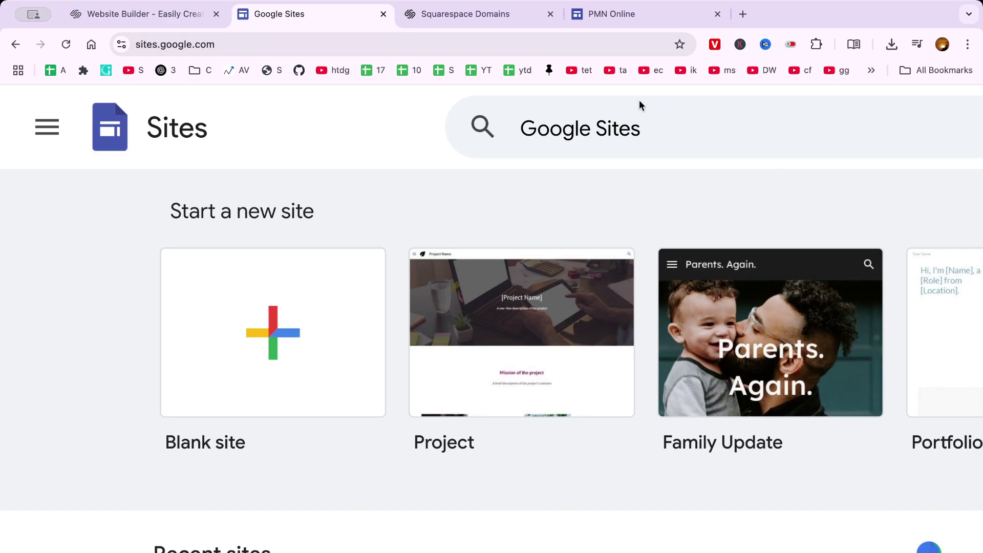
# - In the PMN Online editor, go to Settings > Custom domains and choose Connect domain
pyautogui.moveTo(620, 15); pyautogui.dragTo(460, 17)
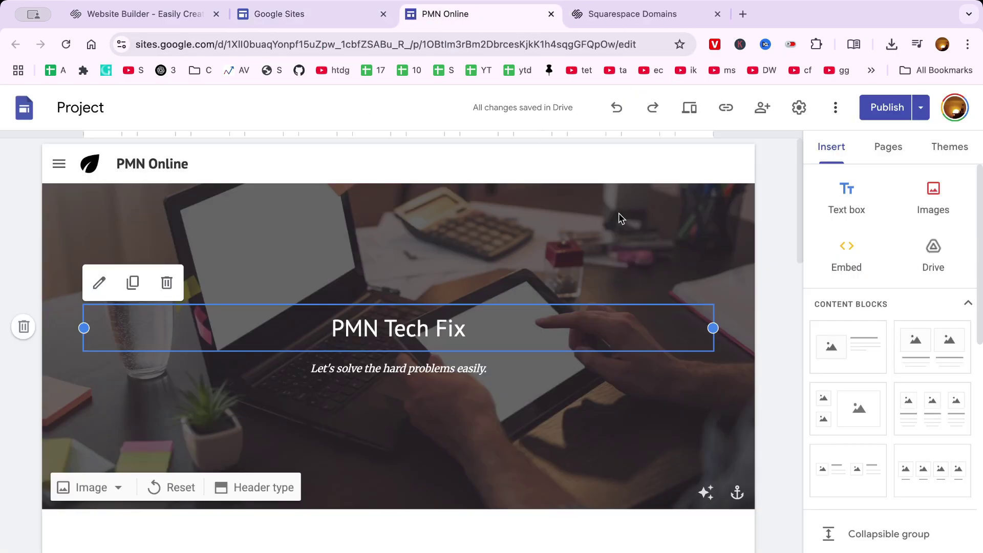
pyautogui.click(776, 192)
pyautogui.scroll(-10, 776, 192)
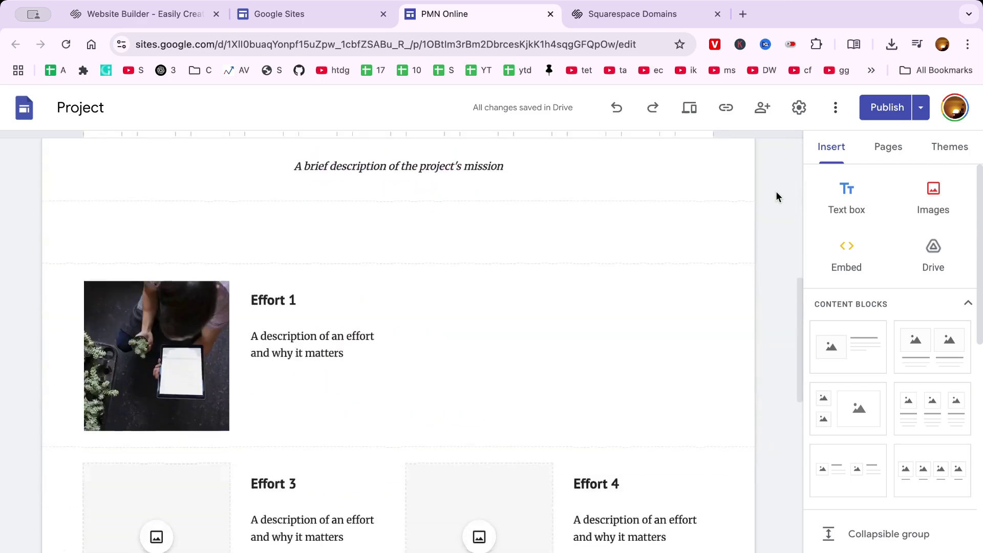
pyautogui.scroll(8, 775, 192)
pyautogui.click(797, 106)
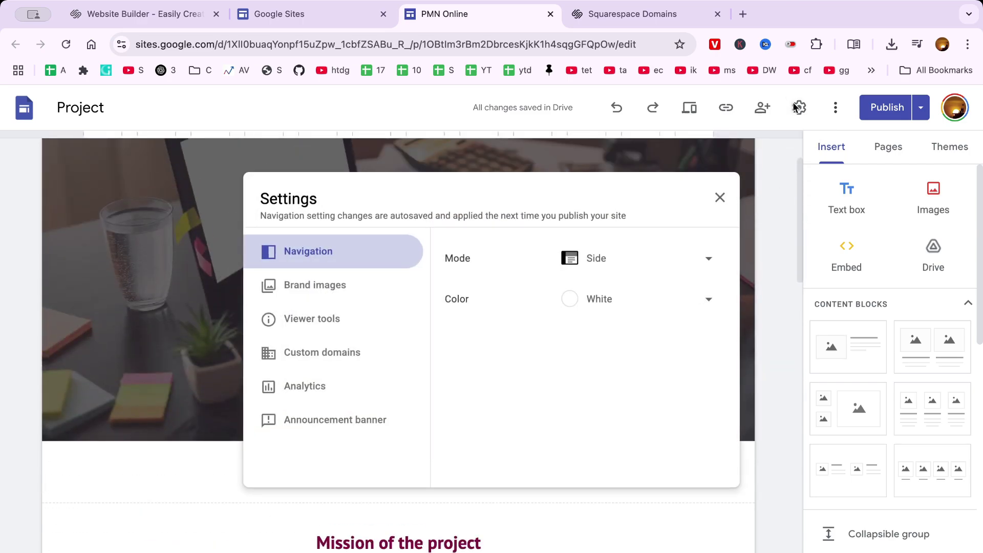
pyautogui.click(717, 201)
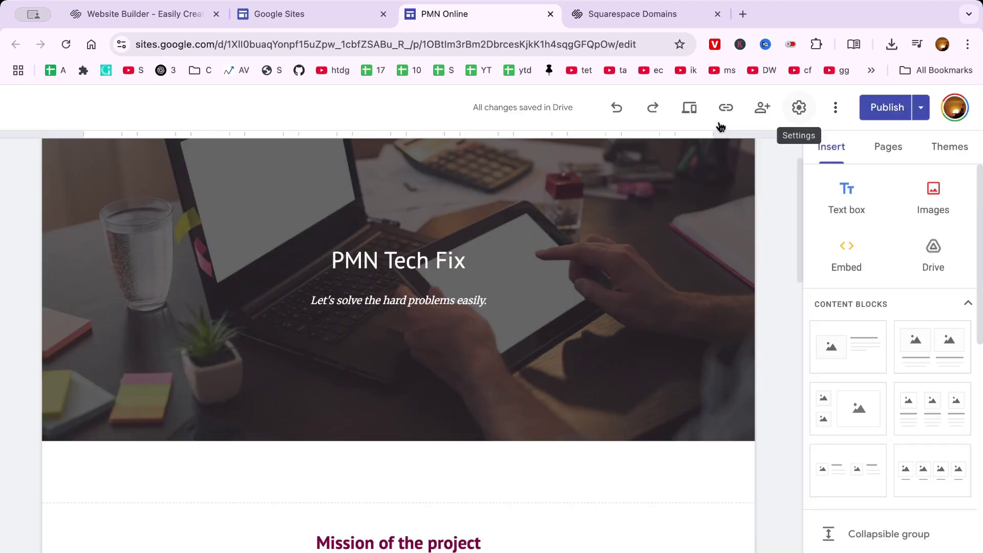
pyautogui.click(799, 108)
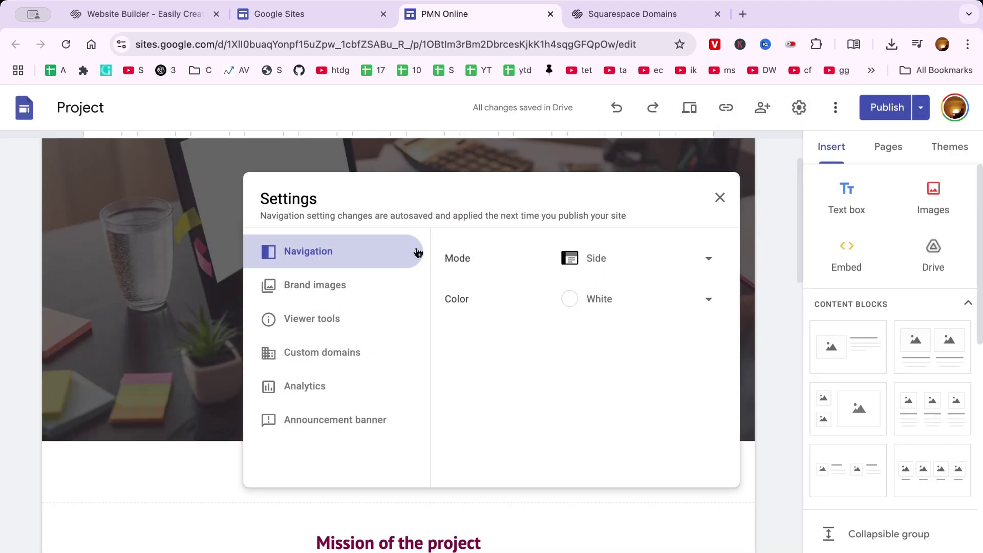
pyautogui.click(324, 353)
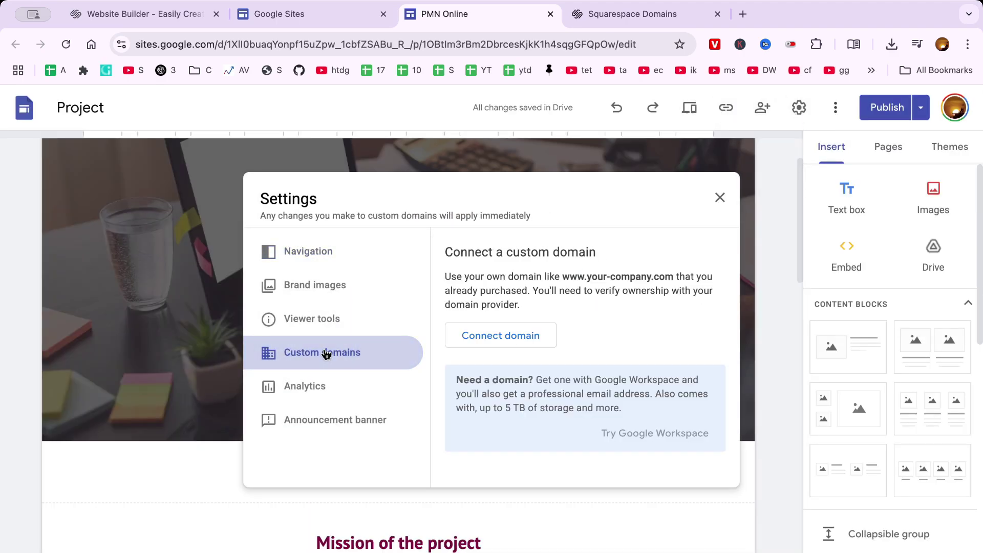
pyautogui.click(484, 335)
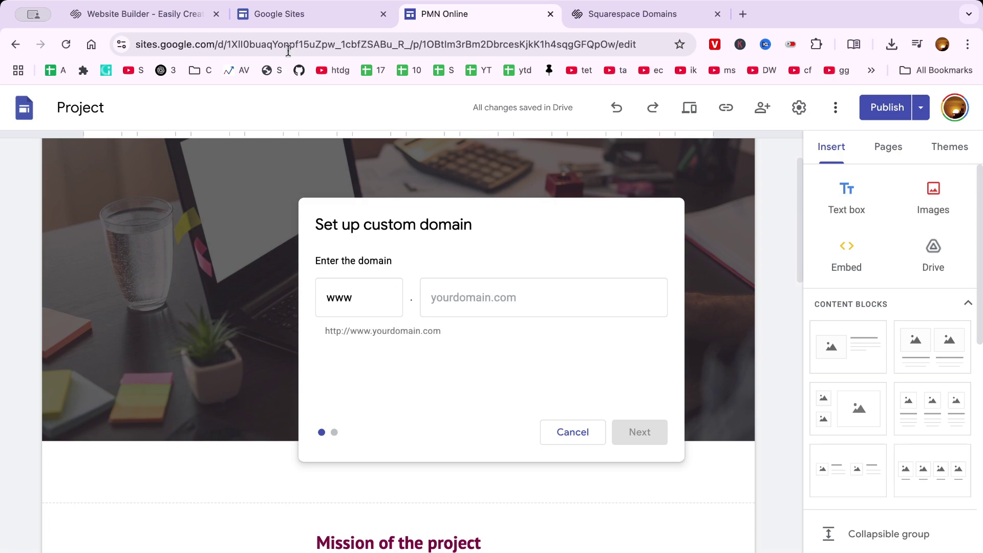
# - Open the Squarespace Account Dashboard in a new tab and go to the pmntechfix.nl domain's overview
pyautogui.click(143, 17)
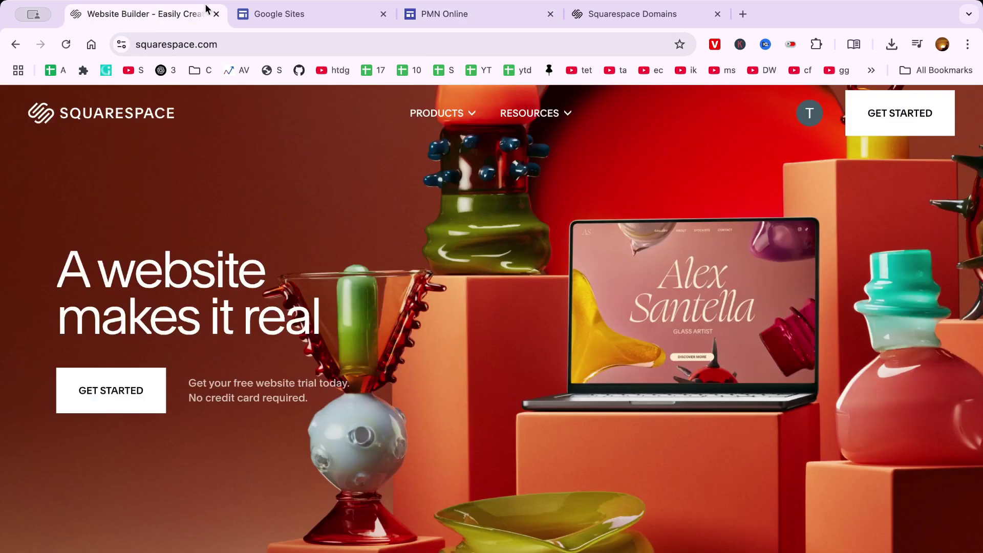
pyautogui.moveTo(813, 127)
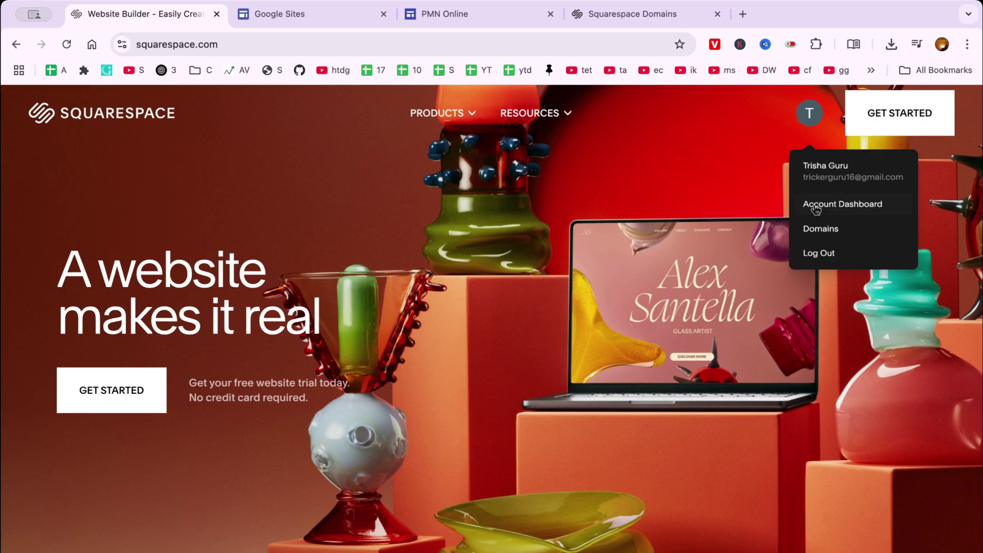
pyautogui.keyDown('super'); pyautogui.click(817, 229); pyautogui.keyUp('super')
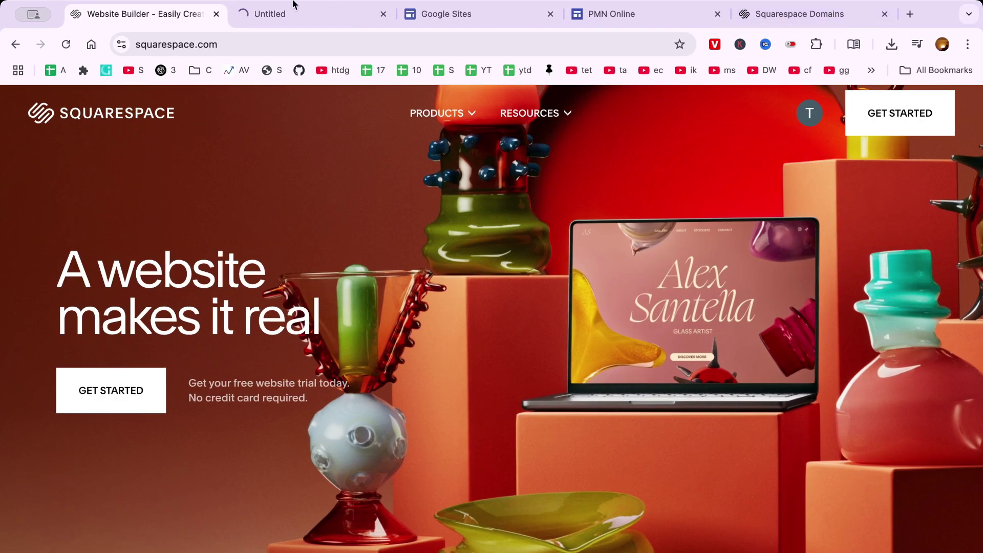
pyautogui.click(263, 14)
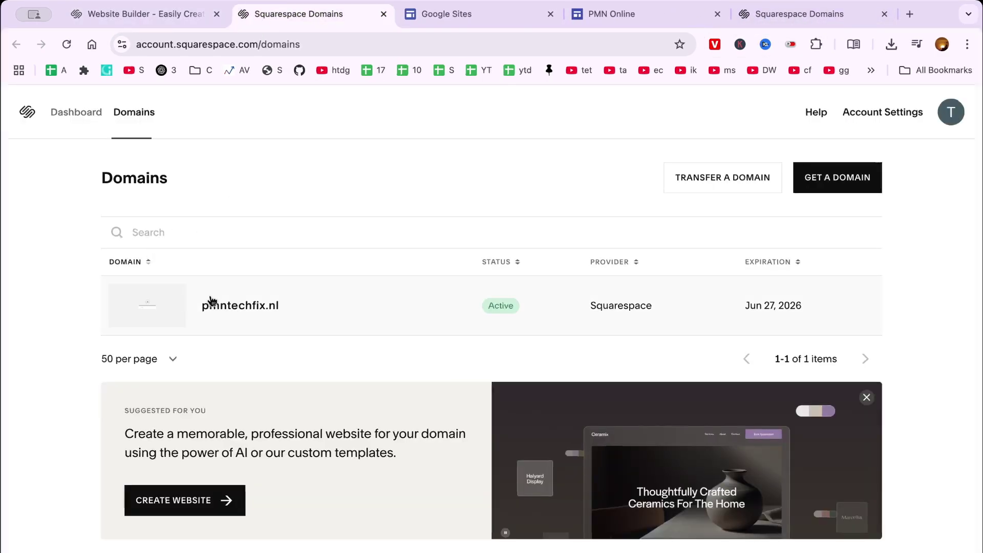
pyautogui.click(261, 307)
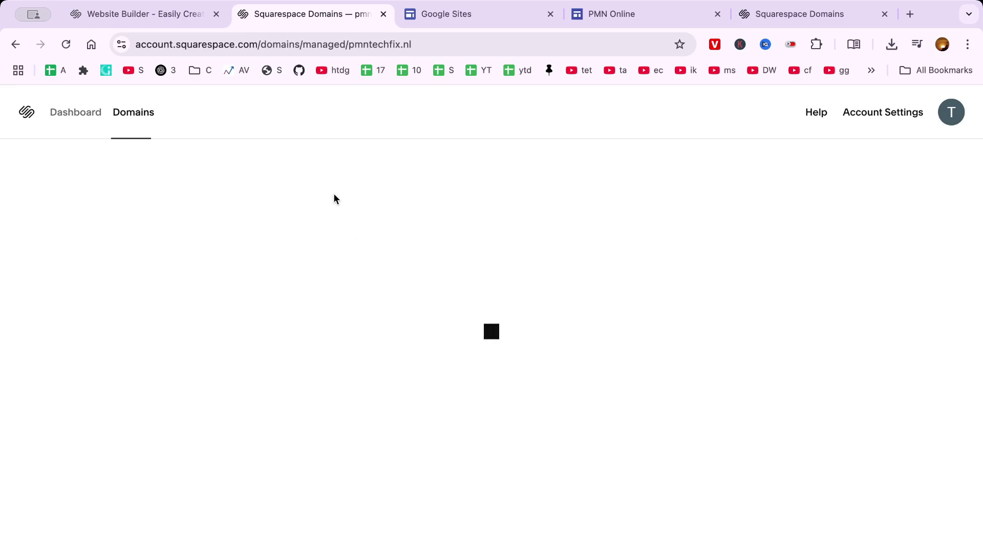
pyautogui.moveTo(421, 240); pyautogui.dragTo(525, 236)
pyautogui.press('super+c')
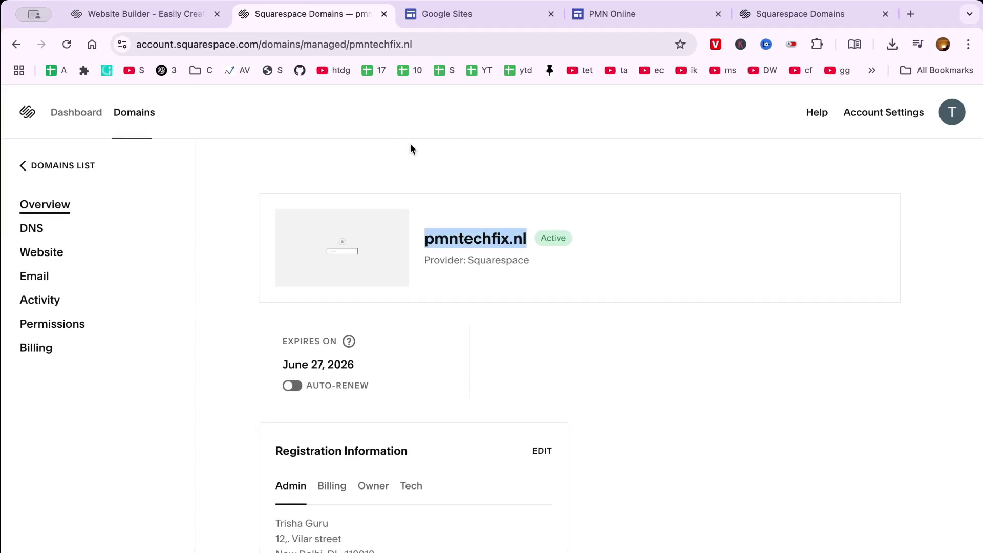
# - Move the PMN Online editor tab beside the Squarespace tab and return to the custom domain setup
pyautogui.click(438, 16)
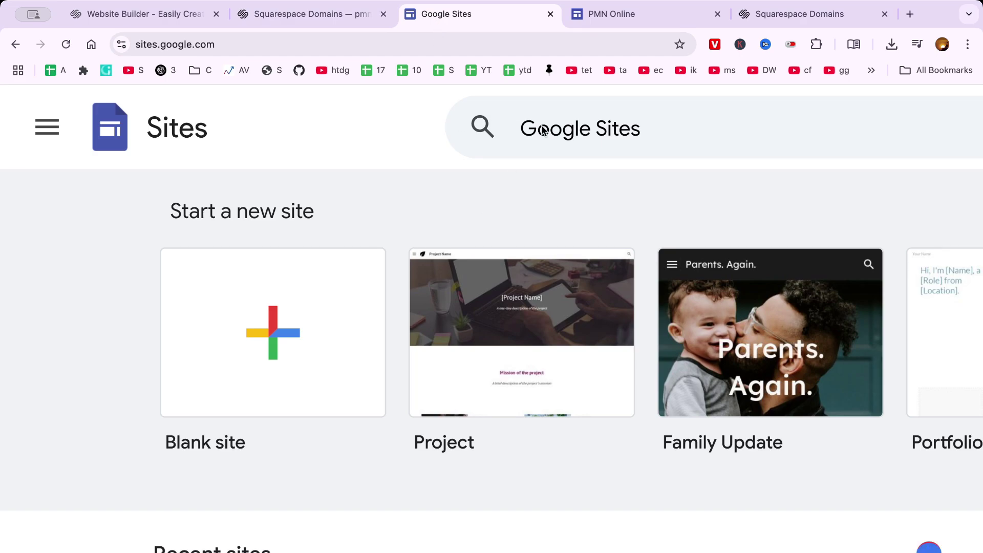
pyautogui.click(613, 20)
pyautogui.moveTo(605, 20); pyautogui.dragTo(491, 30)
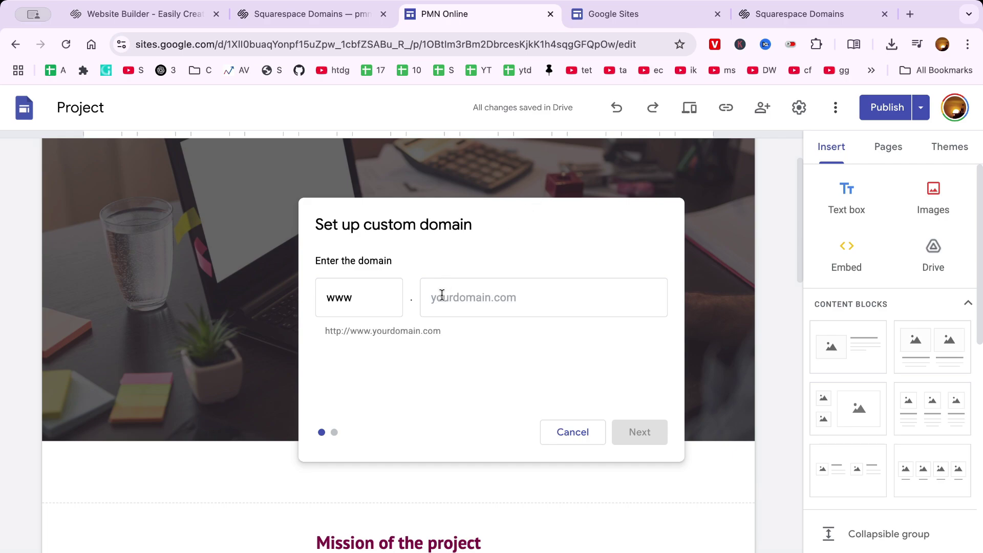
pyautogui.hotkey('ctrl', 'shift', 'Tab')
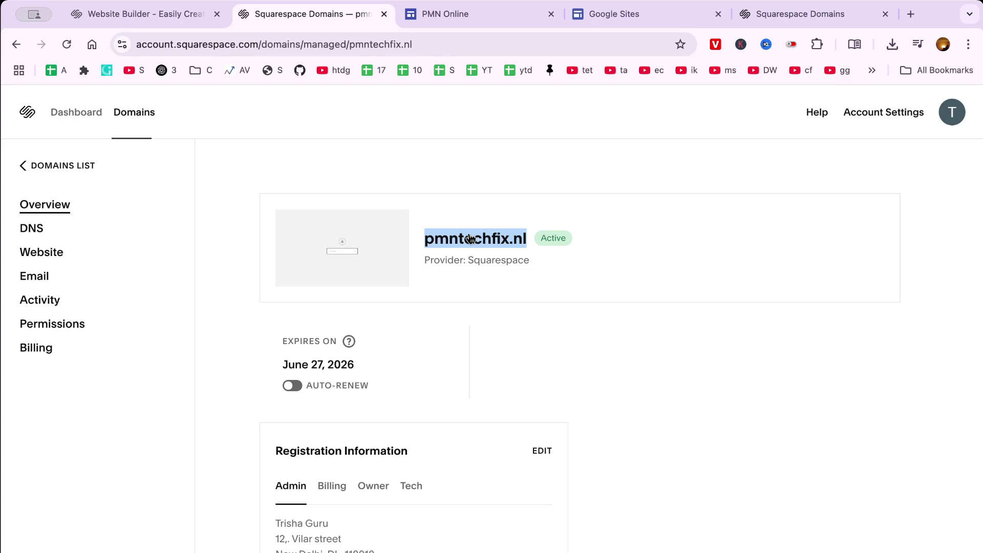
pyautogui.hotkey('ctrl', 'Tab')
pyautogui.click(485, 288)
pyautogui.press('super+v')
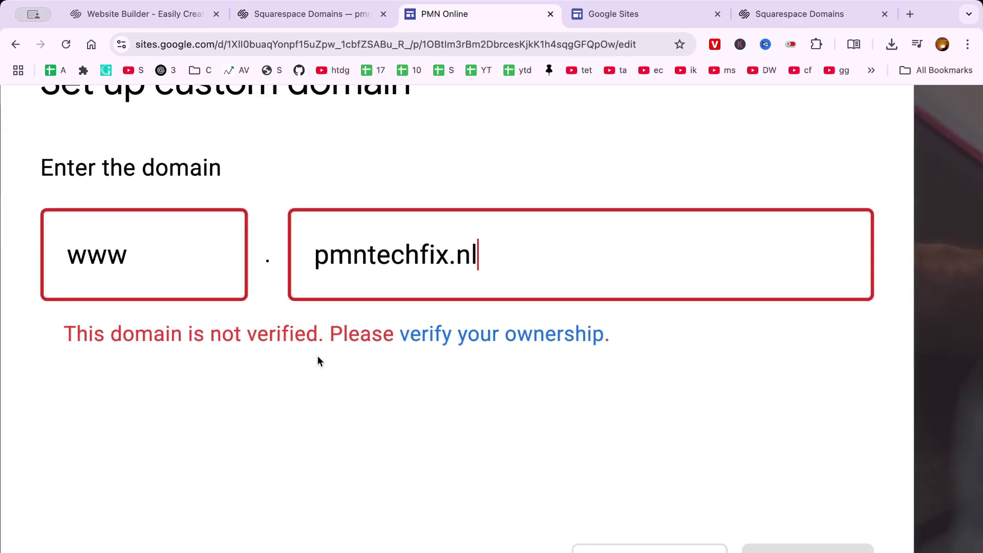
pyautogui.tripleClick(236, 325)
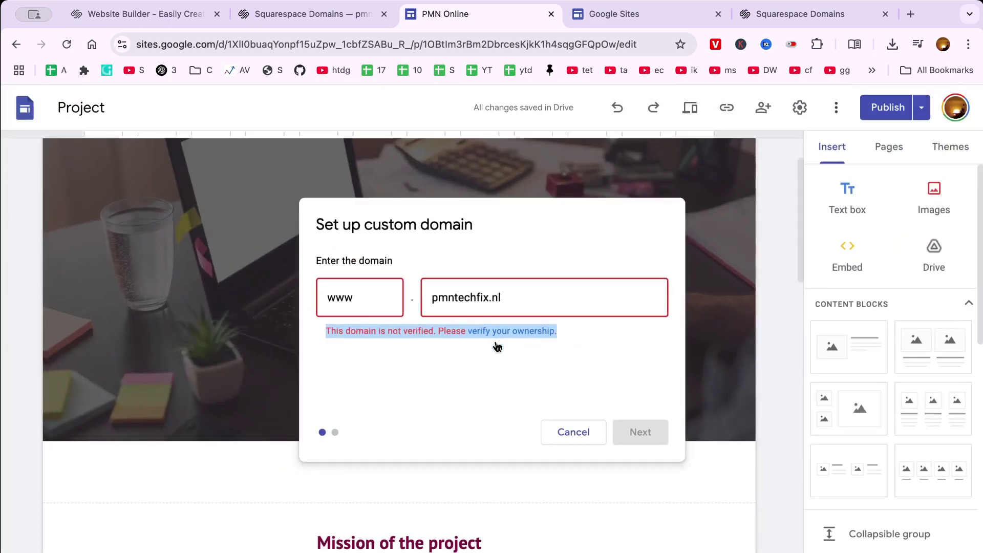
pyautogui.click(496, 347)
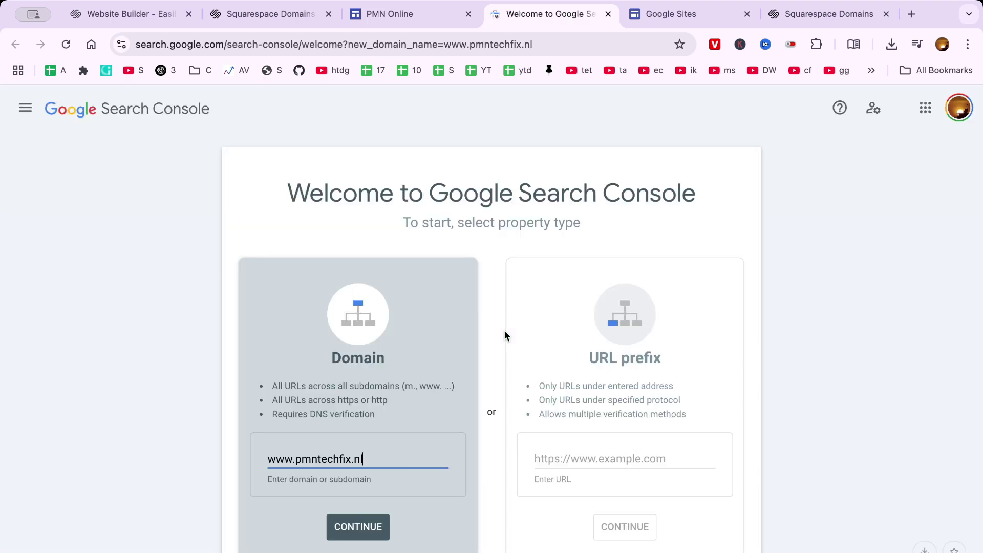
pyautogui.scroll(-2, 504, 334)
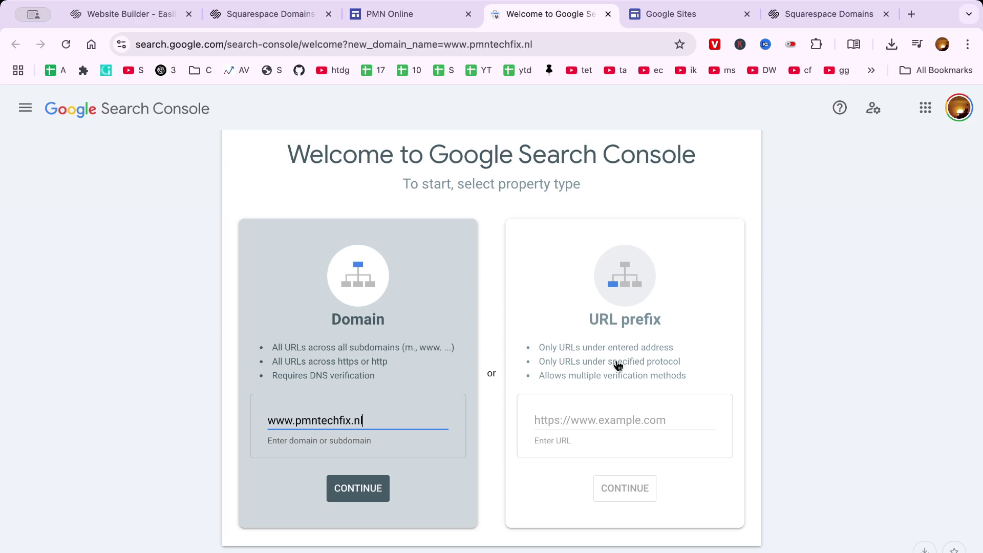
pyautogui.click(373, 489)
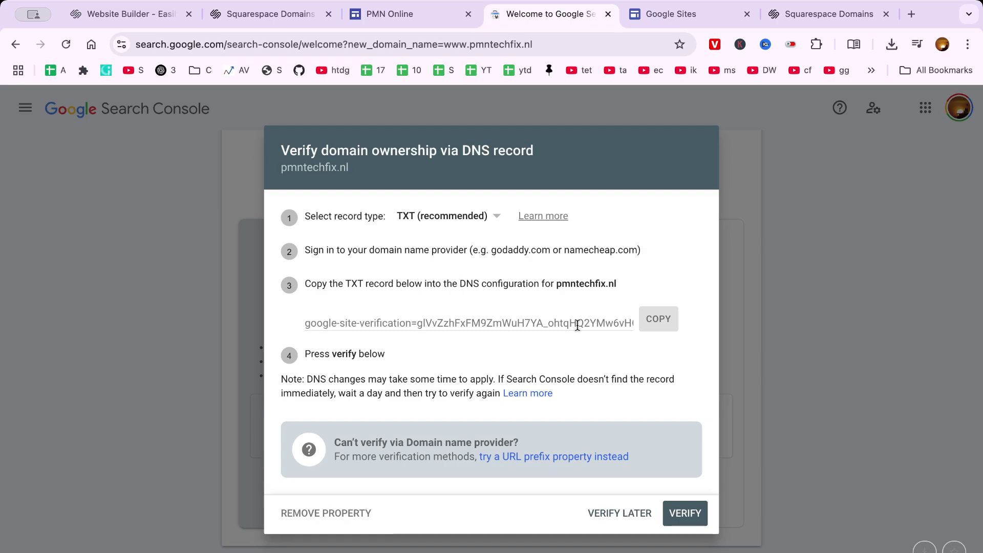
pyautogui.click(660, 321)
# - Go to the DNS Settings of pmntechfix.nl in Squarespace
pyautogui.press('super+2')
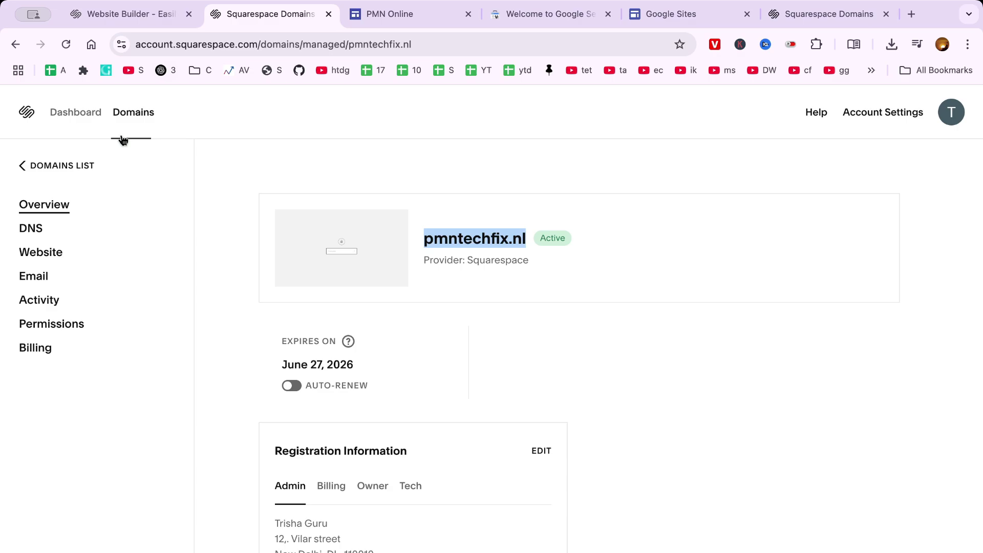
pyautogui.click(222, 233)
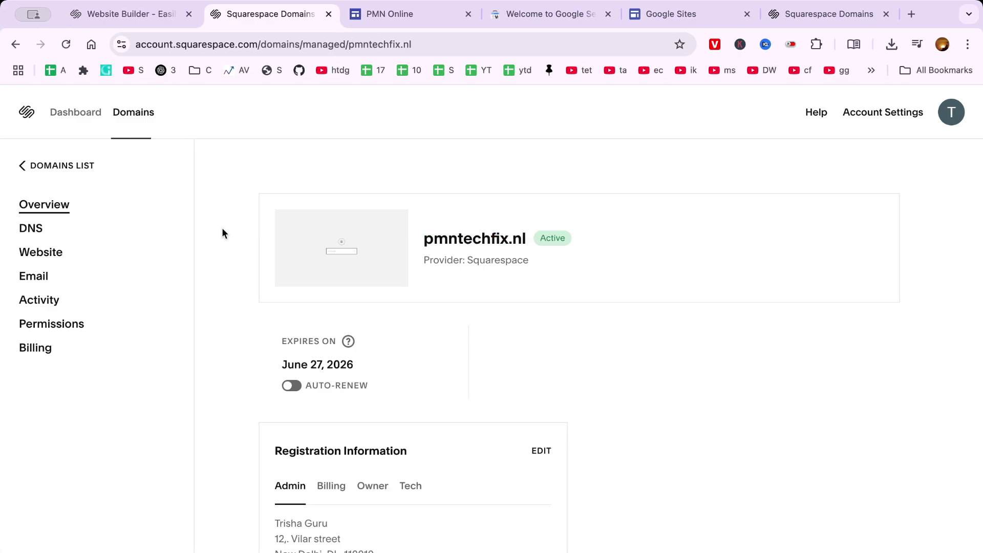
pyautogui.click(28, 228)
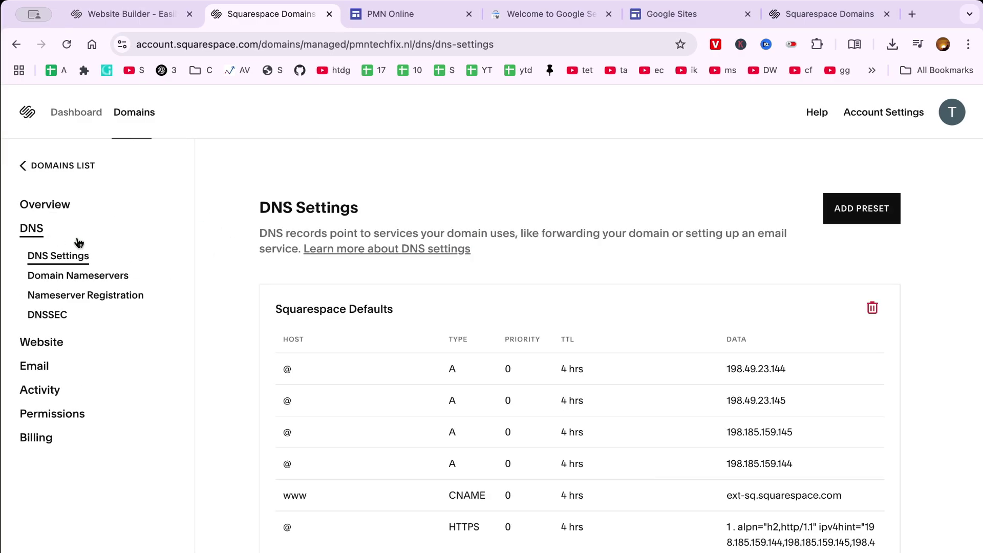
pyautogui.scroll(-10, 873, 402)
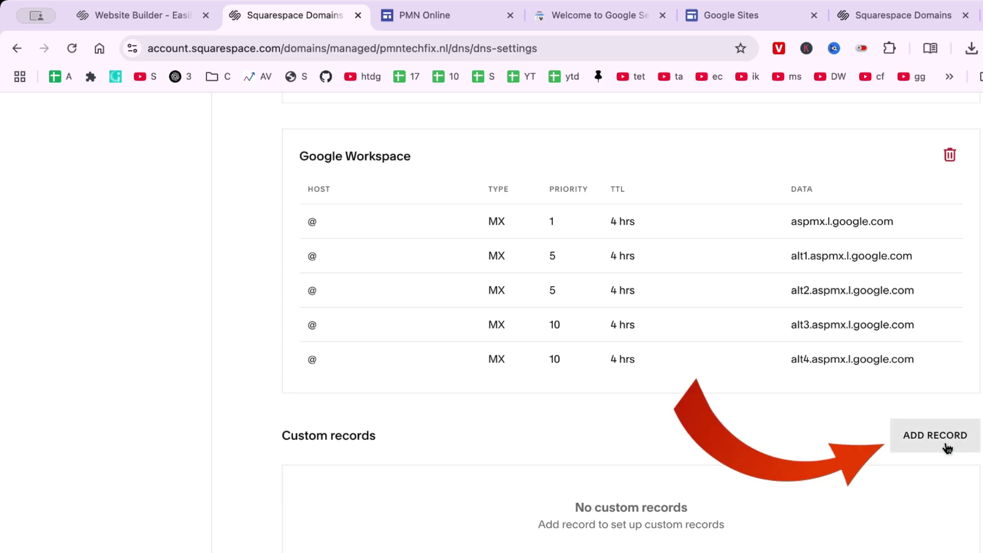
# - Add and save a custom TXT record on host @ containing the Google verification value
pyautogui.click(949, 437)
pyautogui.scroll(-3, 386, 529)
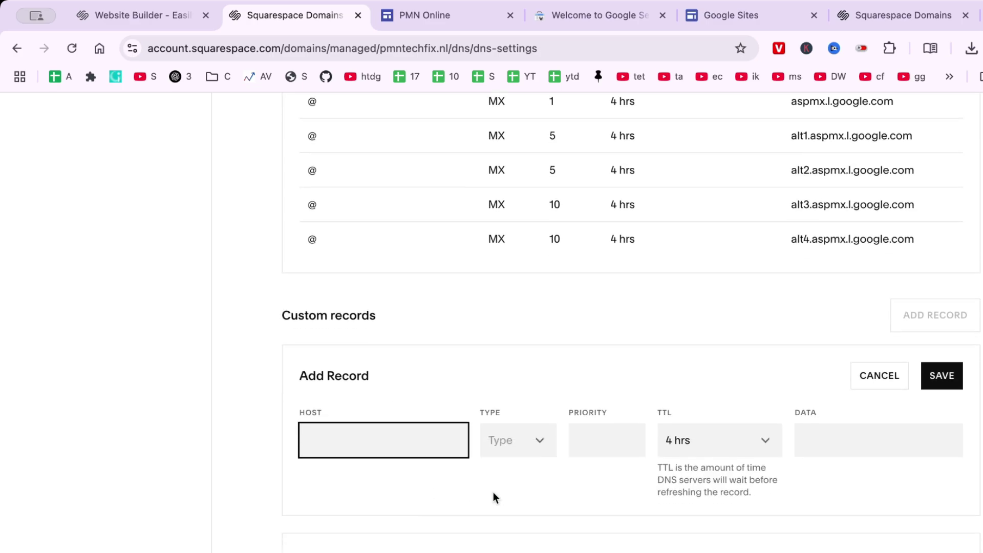
pyautogui.write('@')
pyautogui.click(538, 447)
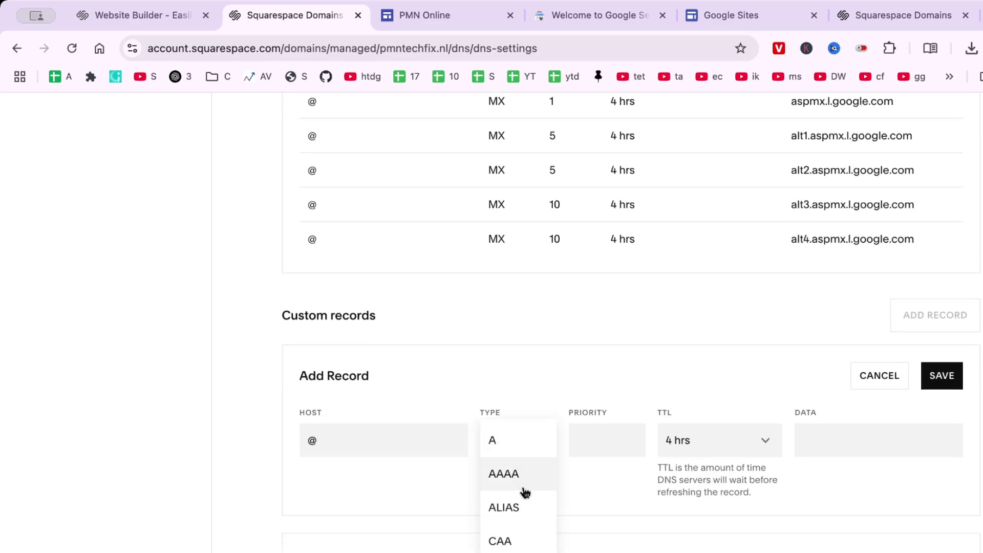
pyautogui.scroll(-5, 522, 491)
pyautogui.click(467, 540)
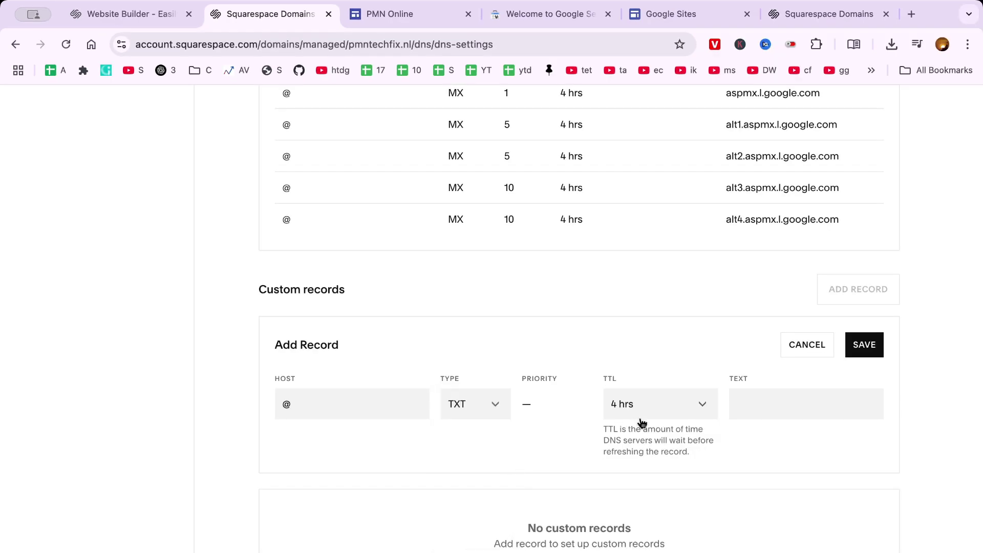
pyautogui.click(748, 399)
pyautogui.press('super+v')
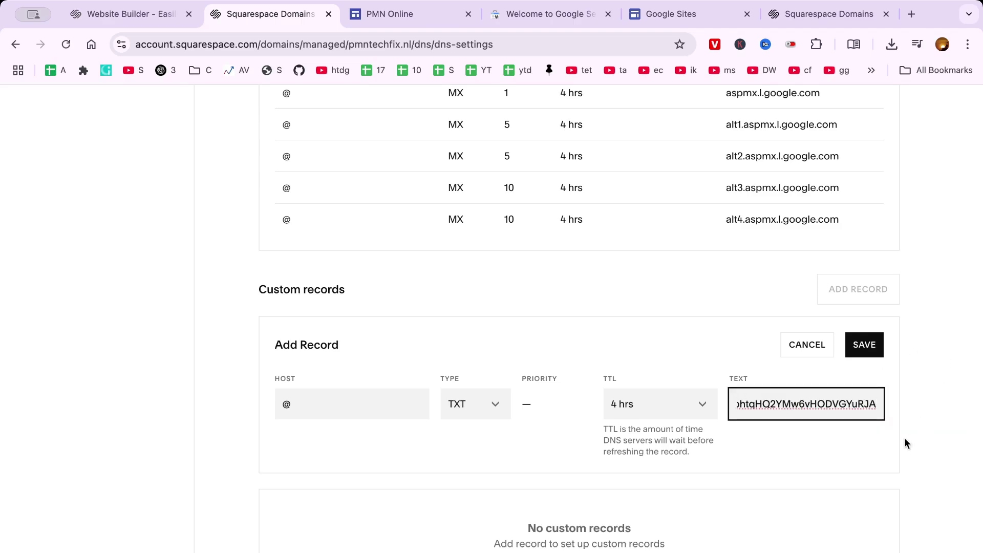
pyautogui.click(864, 343)
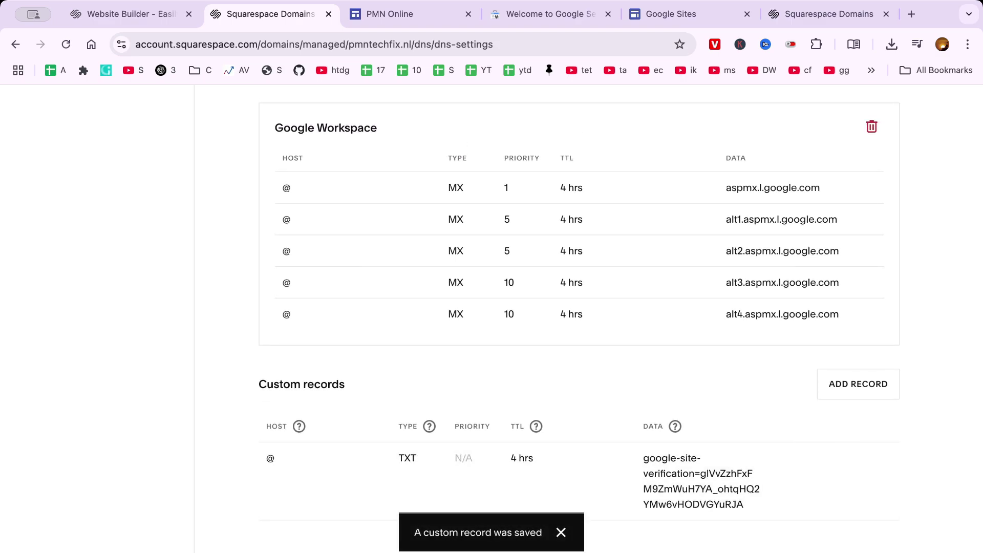
pyautogui.hotkey('ctrl', 'Tab')
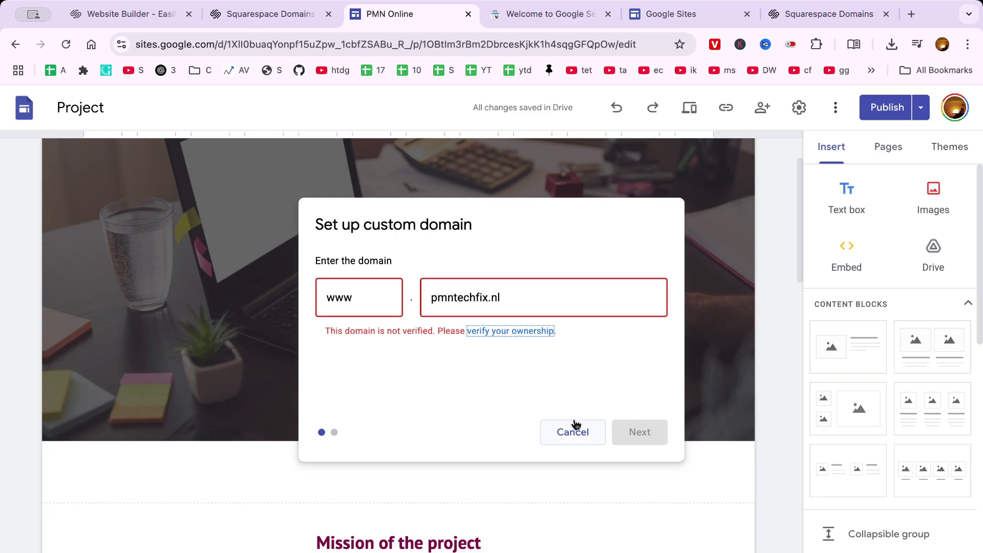
pyautogui.tripleClick(535, 295)
pyautogui.press('BackSpace')
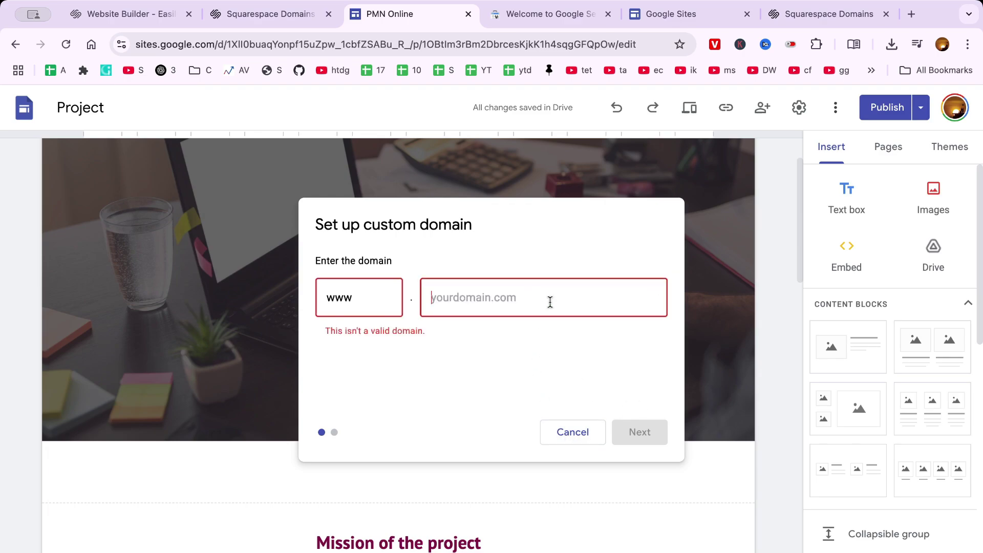
pyautogui.press('super+v')
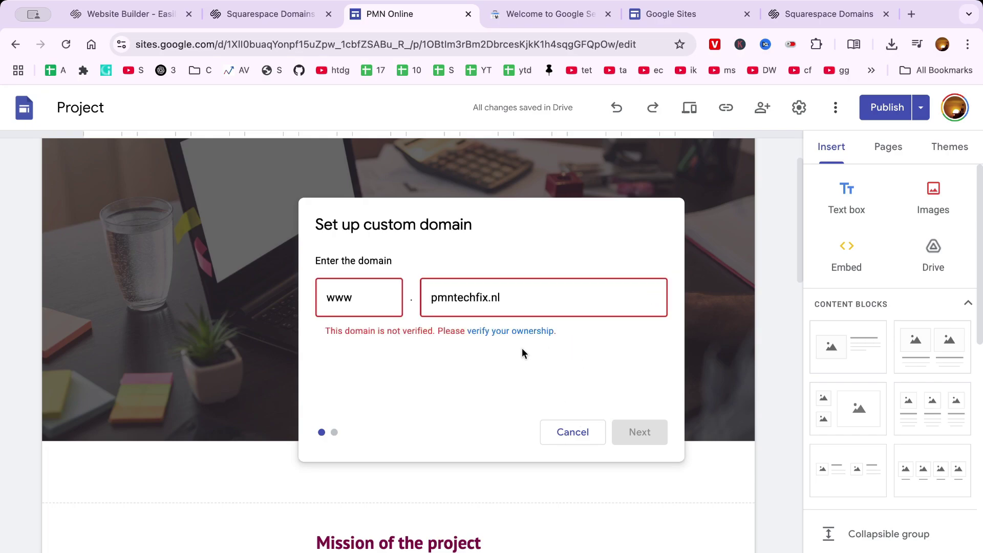
# - Verify pmntechfix.nl ownership in Search Console, then return to the Google Sites editor
pyautogui.click(520, 330)
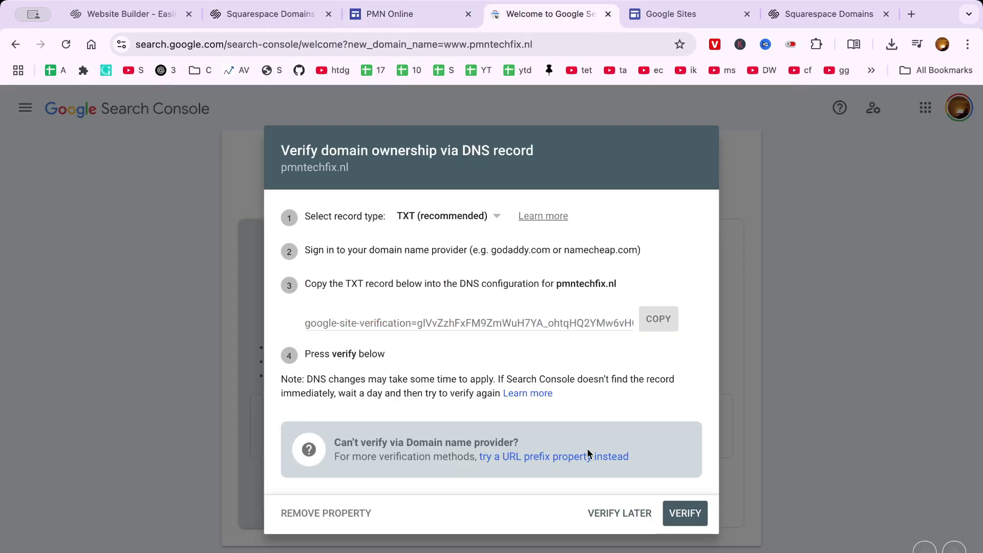
pyautogui.click(686, 514)
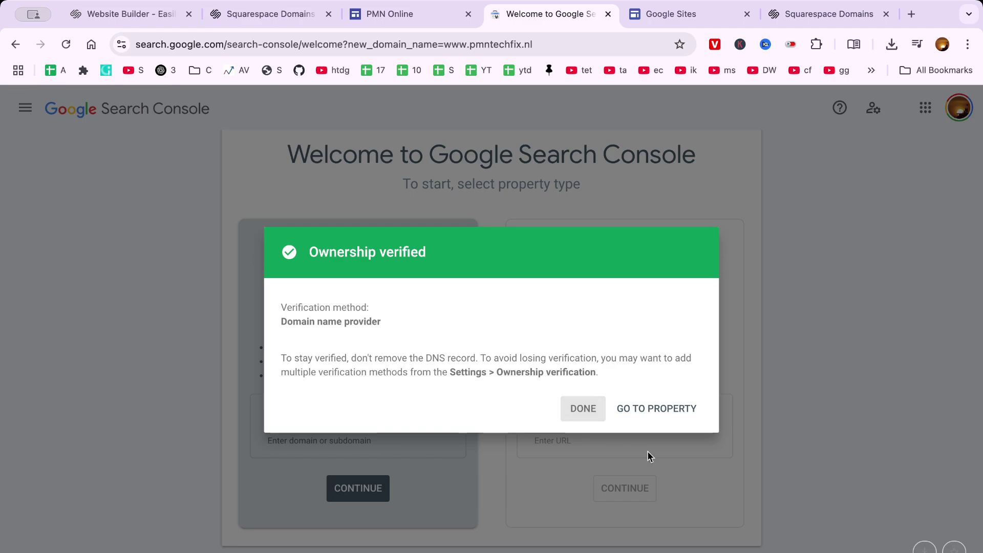
pyautogui.hotkey('ctrl', 'shift', 'Tab')
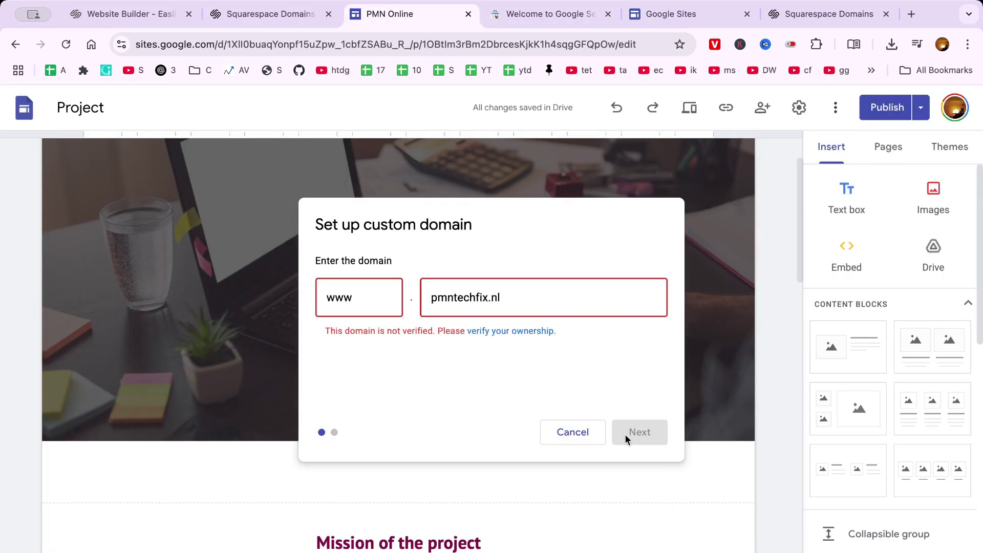
# - Restart Connect domain with pmntechfix.nl and continue to the ghs.googlehosted.com CNAME instructions
pyautogui.click(568, 433)
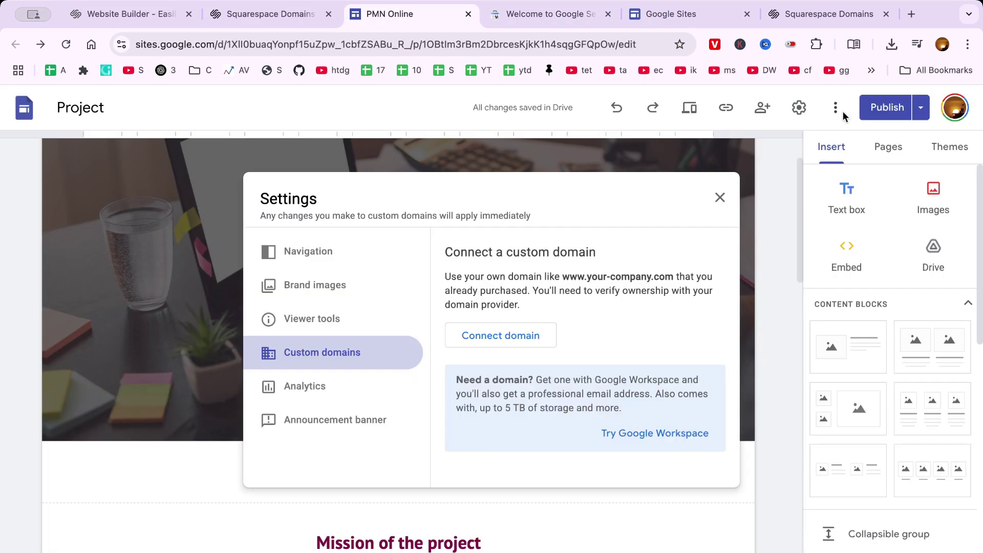
pyautogui.click(486, 343)
pyautogui.click(516, 301)
pyautogui.press('super+v')
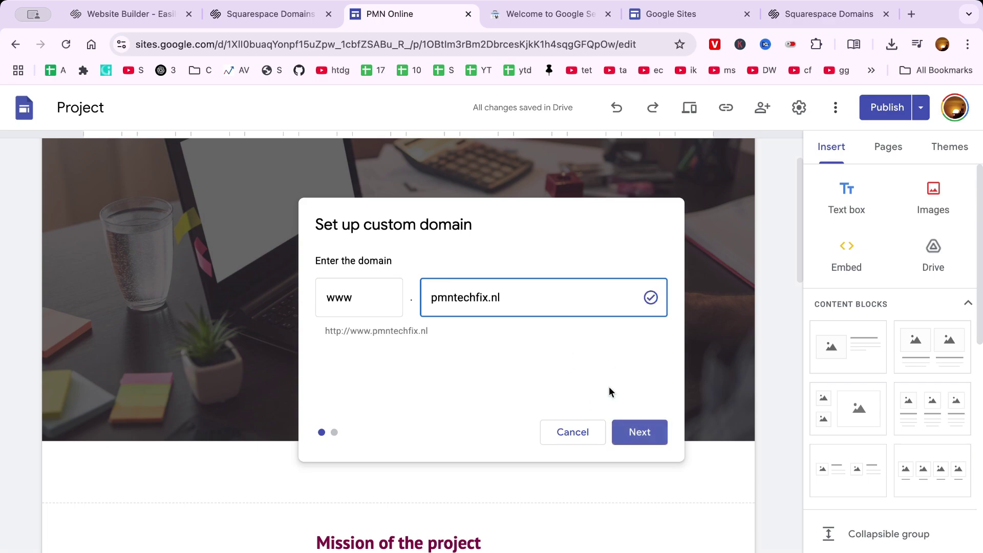
pyautogui.click(632, 429)
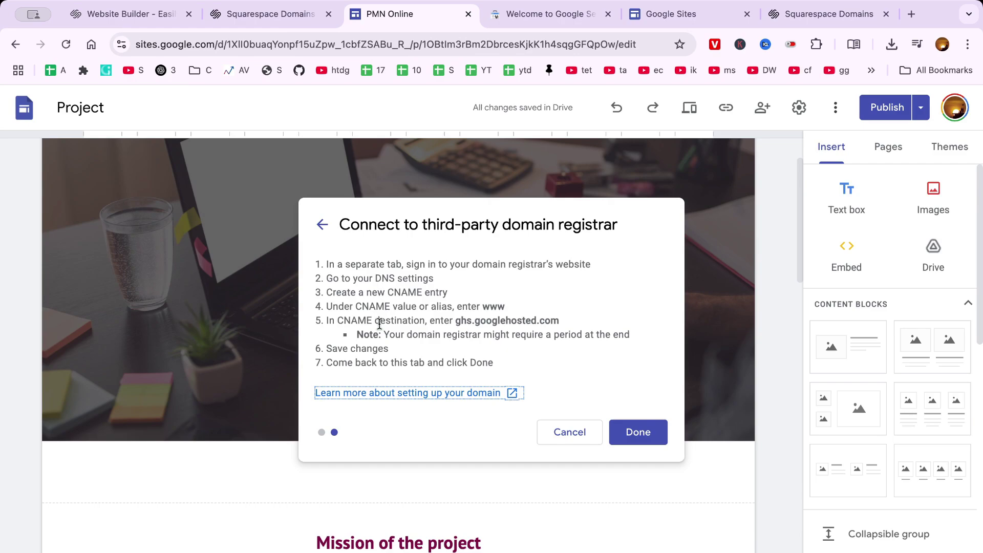
# - Start a new blank custom DNS record in the Squarespace DNS settings
pyautogui.scroll(2, 378, 322)
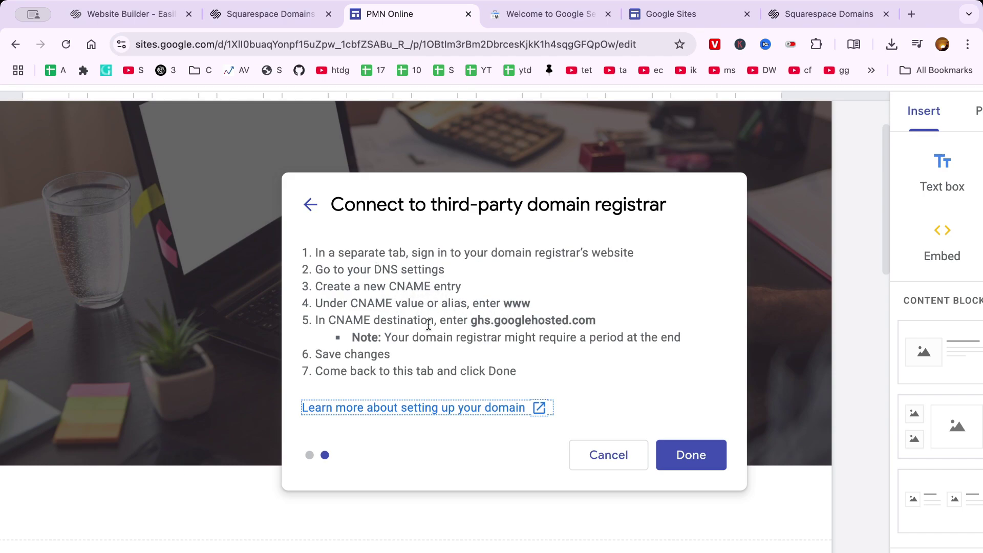
pyautogui.hotkey('ctrl', 'shift', 'Tab')
pyautogui.click(858, 384)
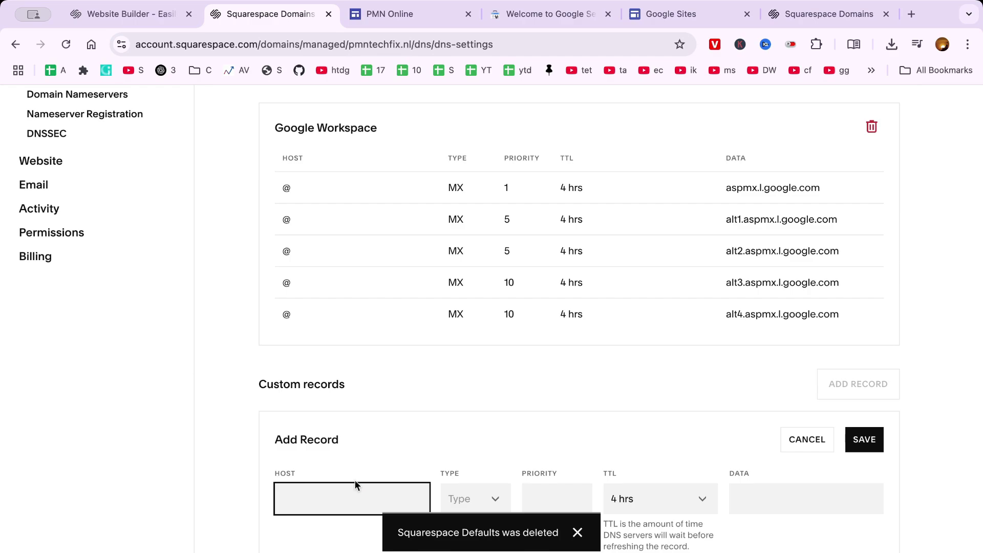
# - Try saving a www CNAME record pointing to ghs.googlehosted.com, which Squarespace rejects
pyautogui.write('www')
pyautogui.click(462, 499)
pyautogui.scroll(-3, 478, 534)
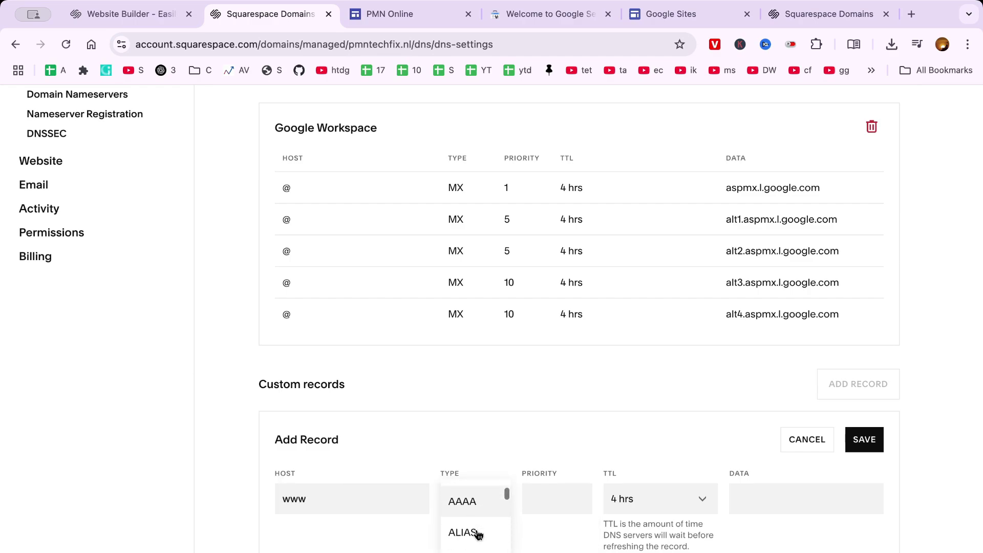
pyautogui.click(479, 533)
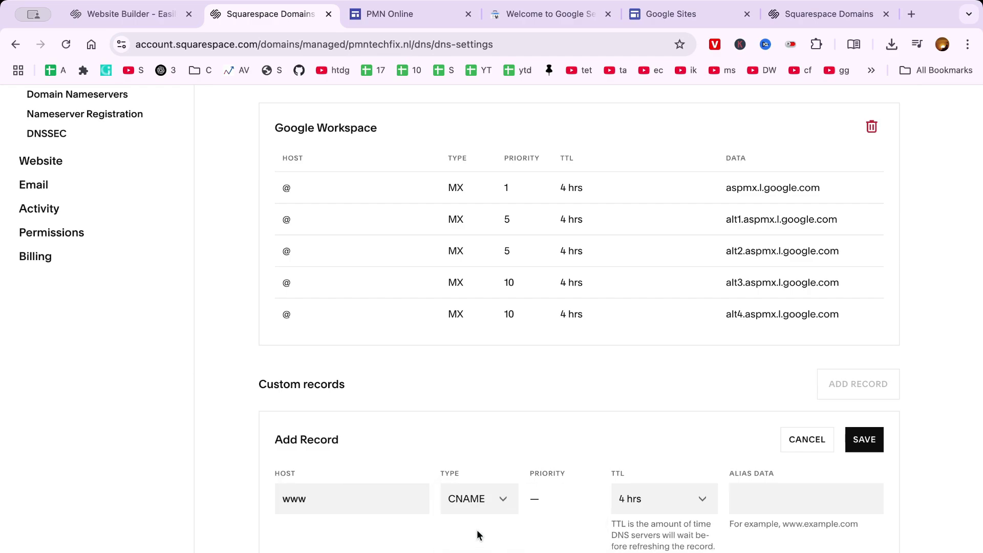
pyautogui.click(764, 497)
pyautogui.hotkey('ctrl', 'v')
pyautogui.click(869, 449)
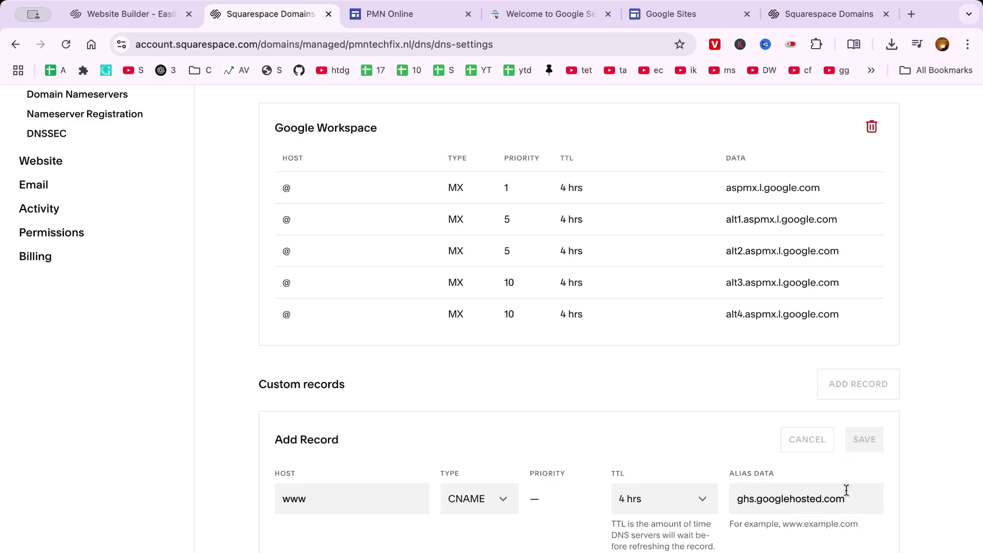
# - Check the Google Sites setup, then scroll back up to the Squarespace Defaults records
pyautogui.hotkey('ctrl', 'Tab')
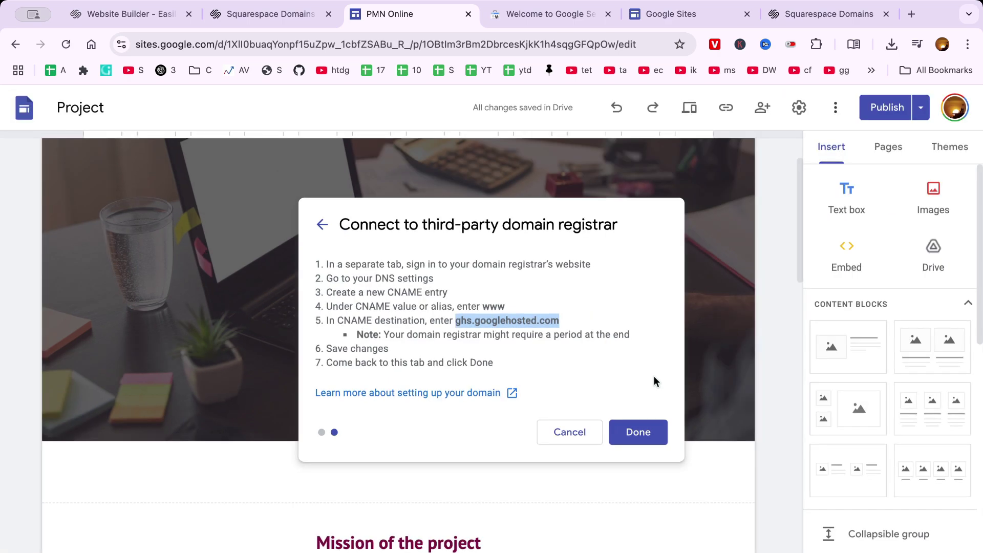
pyautogui.hotkey('ctrl', 'shift', 'Tab')
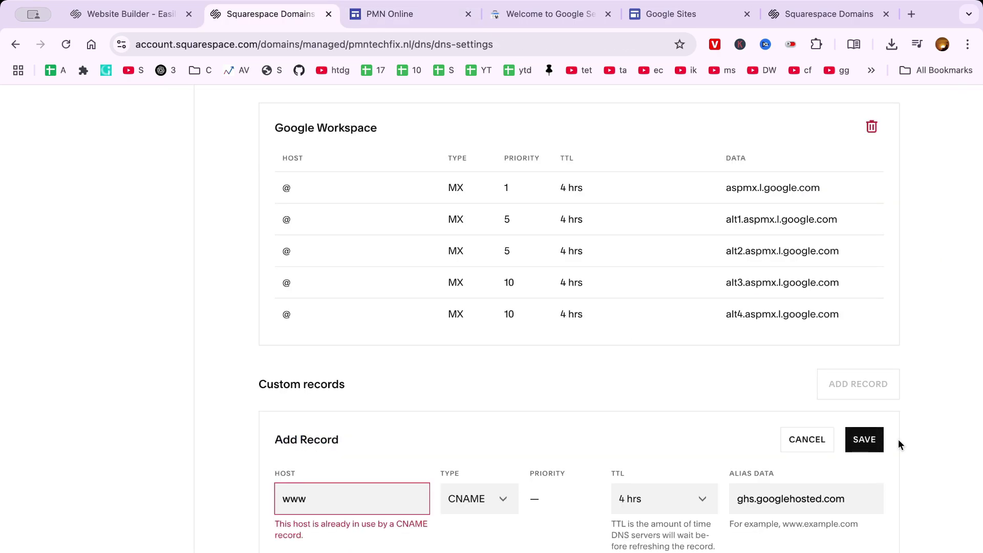
pyautogui.scroll(8, 351, 373)
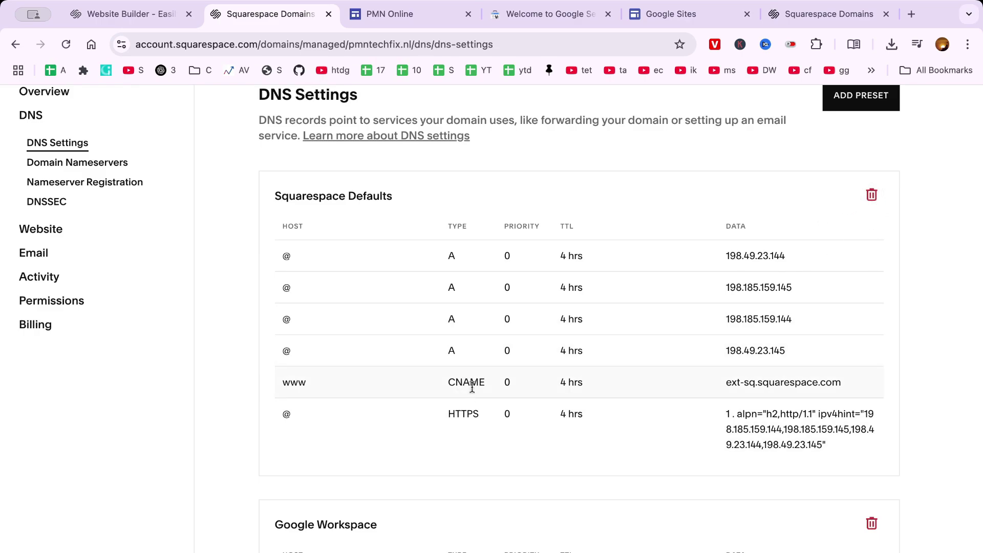
# - Delete the Squarespace Defaults DNS records
pyautogui.click(871, 195)
pyautogui.click(571, 379)
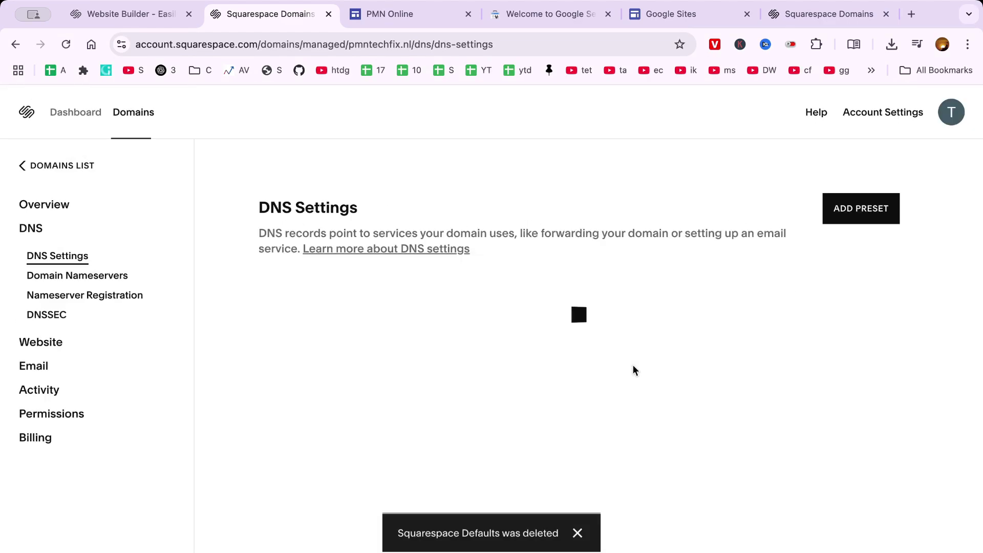
pyautogui.scroll(-5, 728, 372)
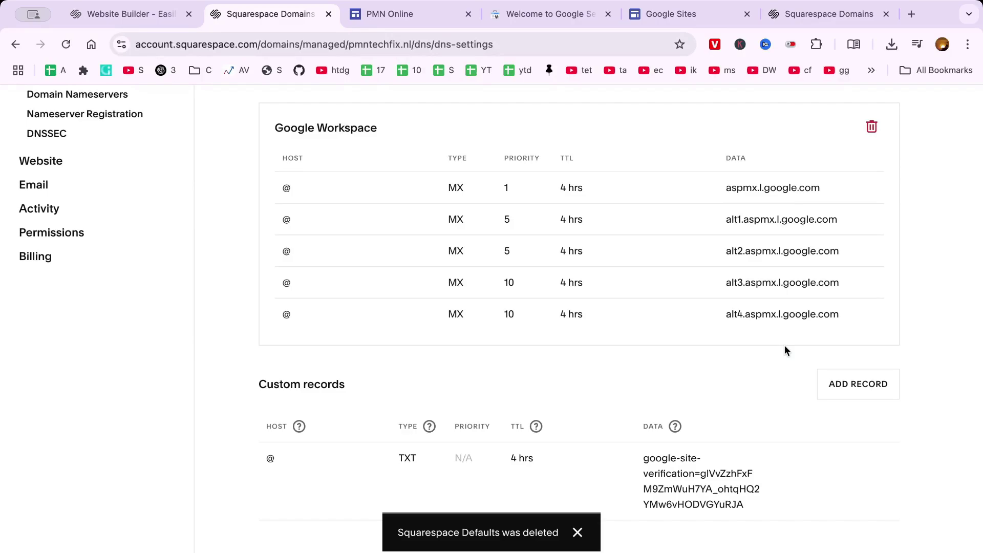
# - Add and save a www CNAME record pointing to ghs.googlehosted.com
pyautogui.click(858, 385)
pyautogui.write('www')
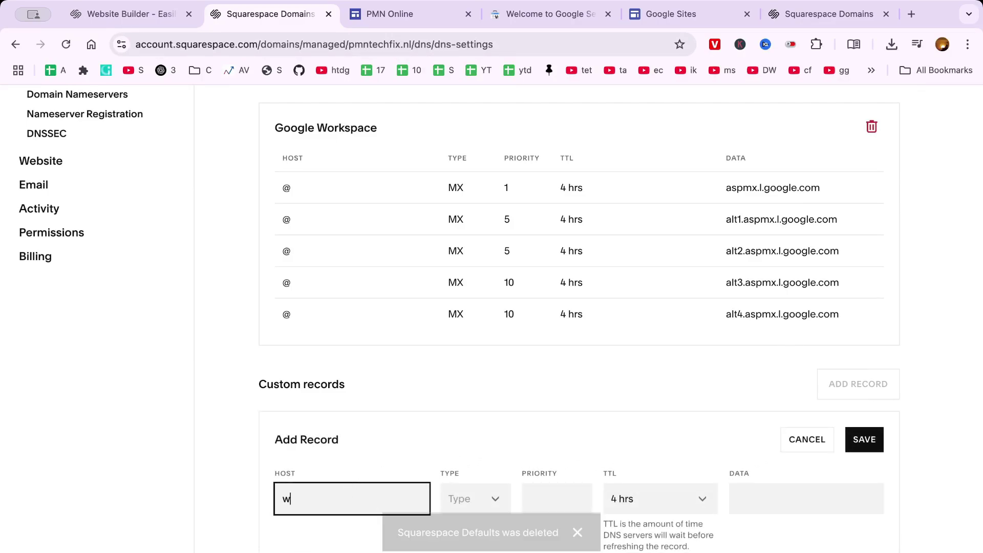
pyautogui.click(464, 499)
pyautogui.scroll(-3, 476, 530)
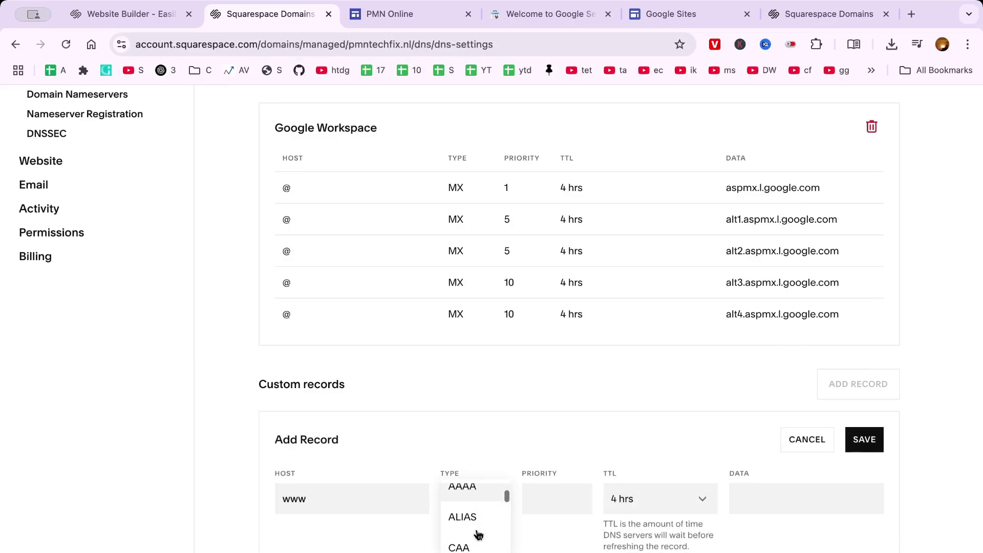
pyautogui.click(476, 530)
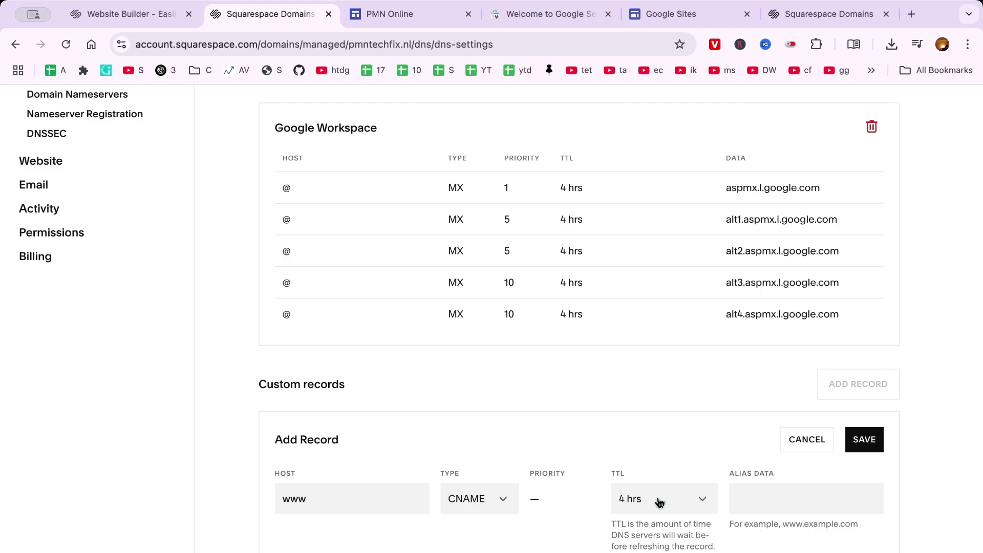
pyautogui.click(780, 498)
pyautogui.hotkey('ctrl', 'v')
pyautogui.click(869, 445)
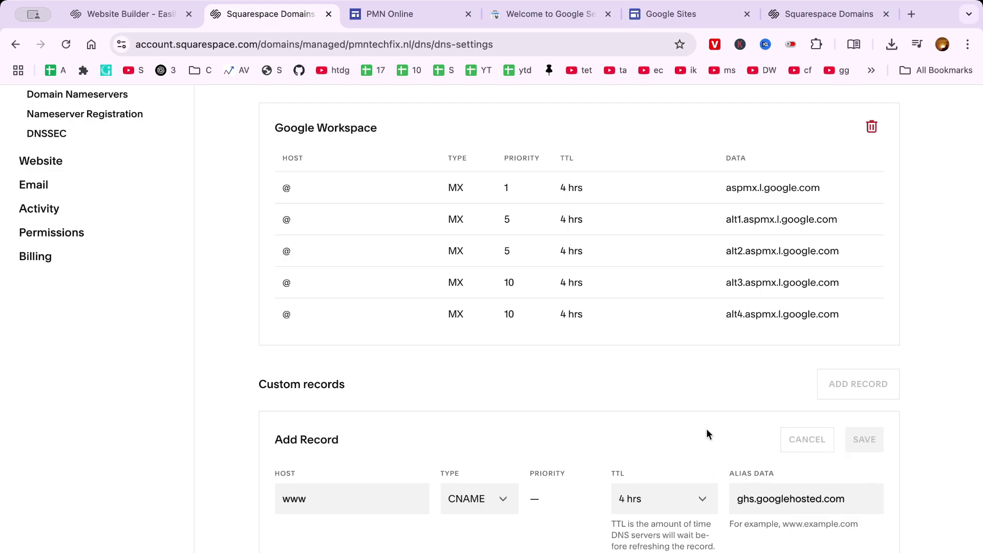
pyautogui.hotkey('ctrl', 'Tab')
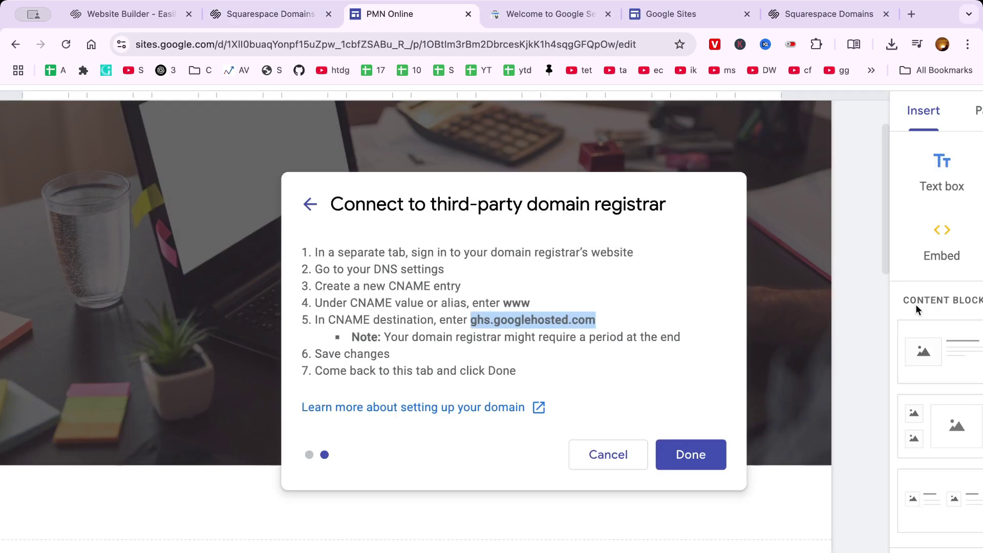
pyautogui.press('super+minus')
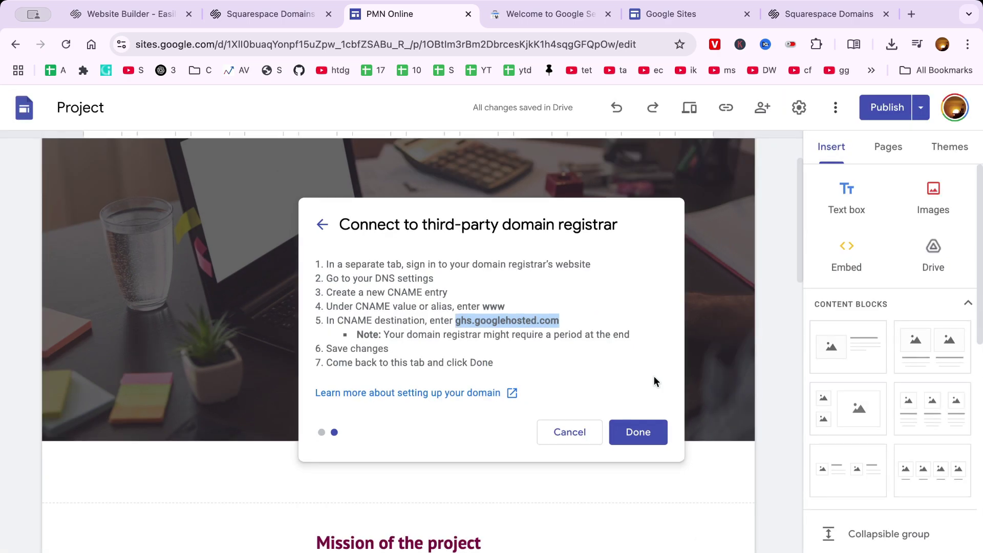
pyautogui.hotkey('ctrl', 'shift', 'Tab')
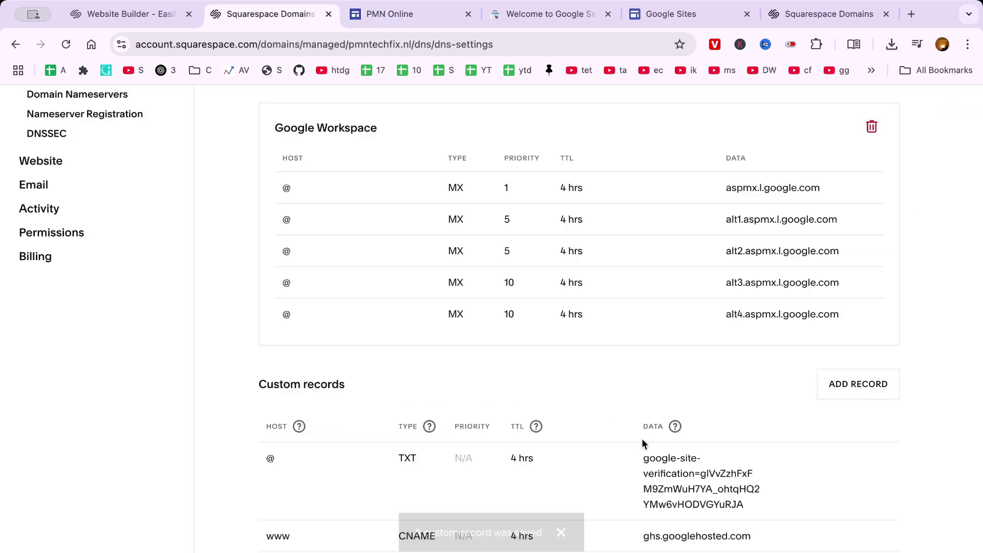
pyautogui.scroll(-1, 741, 431)
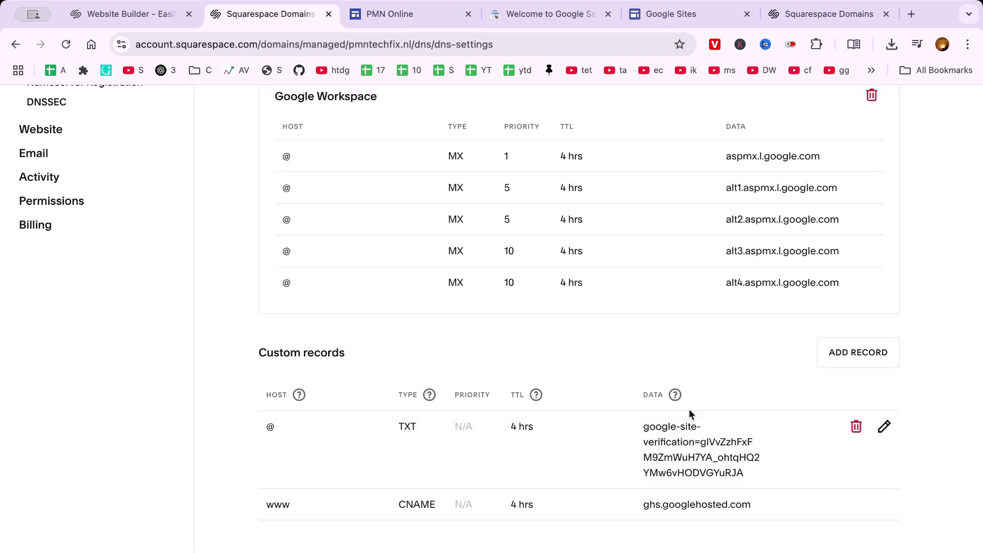
pyautogui.hotkey('ctrl', 'Tab')
pyautogui.click(654, 430)
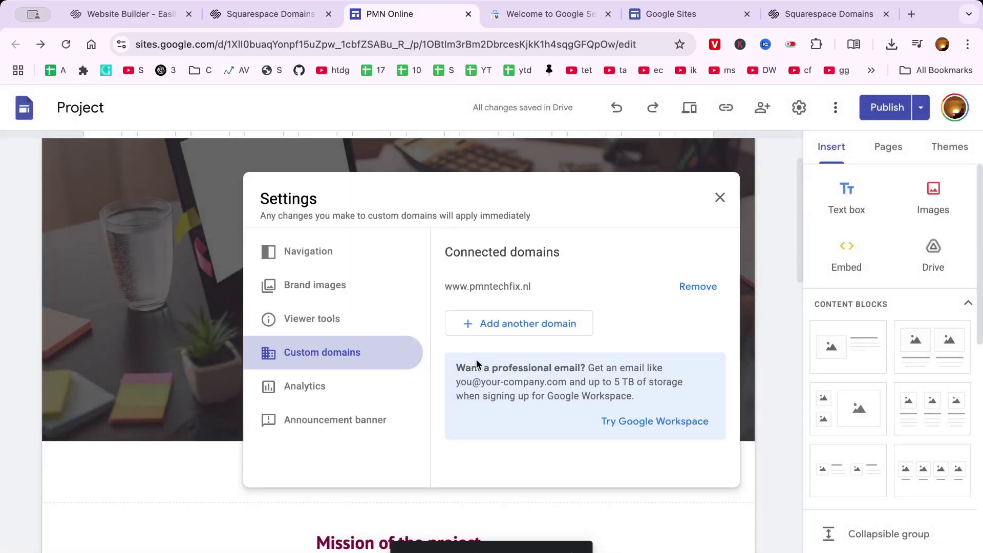
pyautogui.scroll(5, 477, 359)
pyautogui.scroll(-5, 496, 182)
pyautogui.rightClick(483, 288)
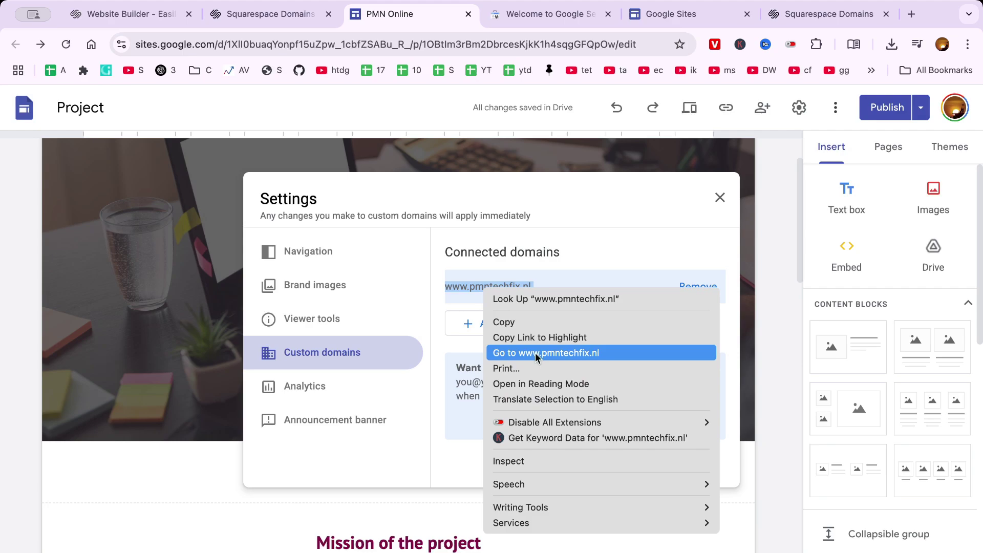
pyautogui.click(527, 352)
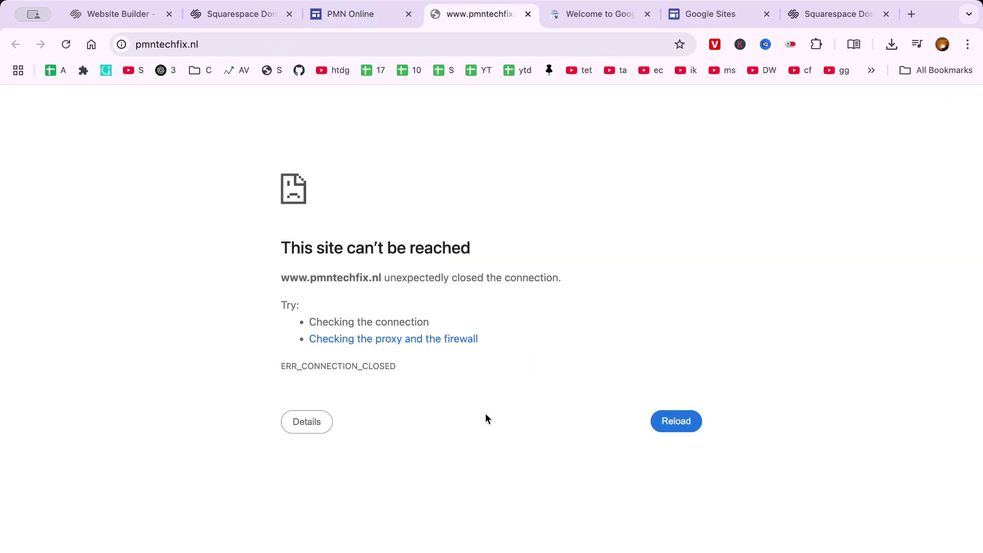
# - Search Google for 'dns checker' in a new Chrome tab
pyautogui.click(380, 43)
pyautogui.write('DNS Propagatio')
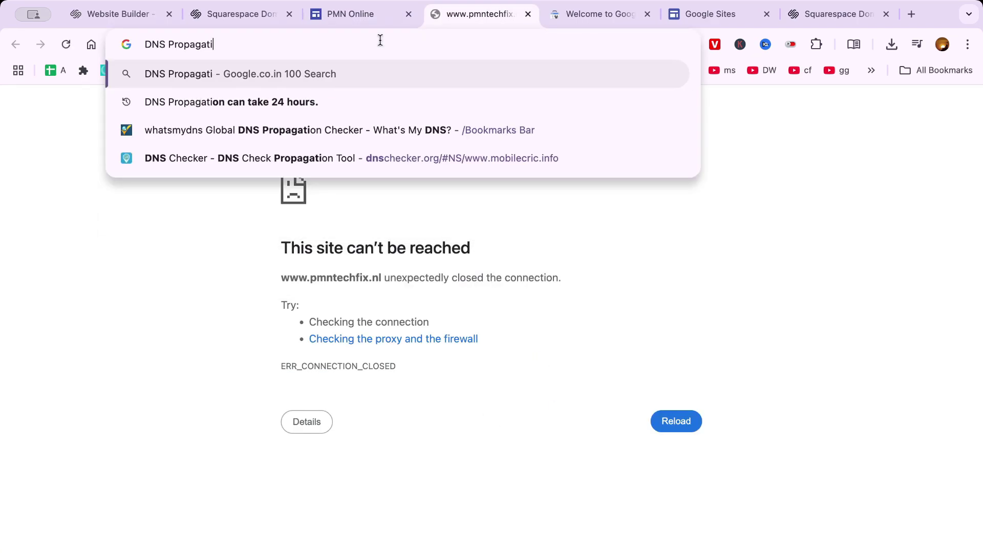
pyautogui.press('Down')
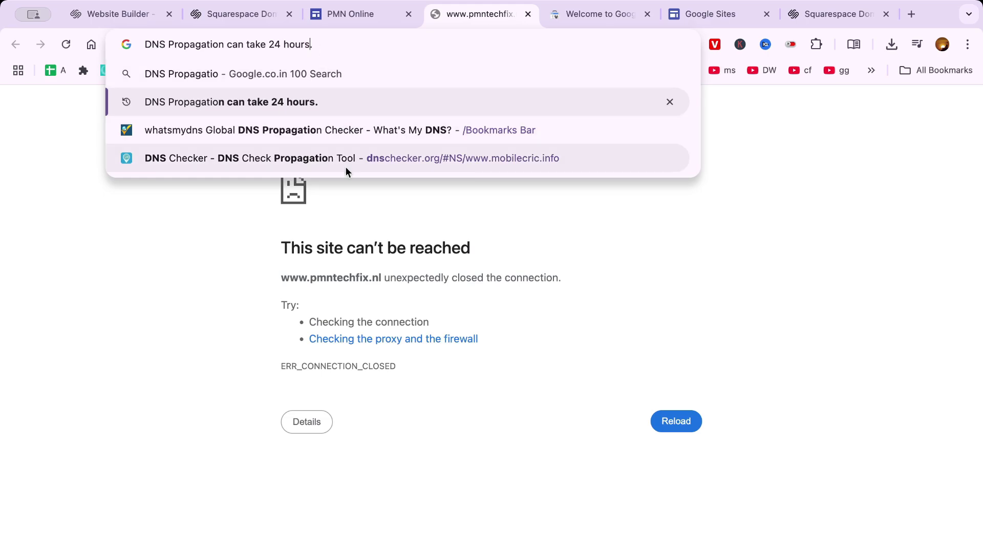
pyautogui.press('Escape')
pyautogui.hotkey('ctrl', 't')
pyautogui.write('do')
pyautogui.press('BackSpace')
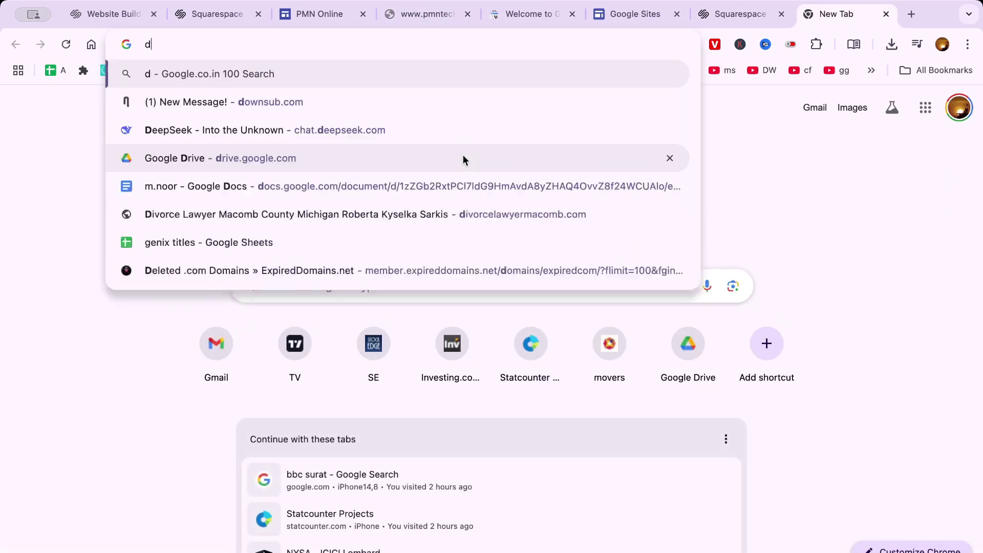
pyautogui.write('ns checker')
pyautogui.press('Return')
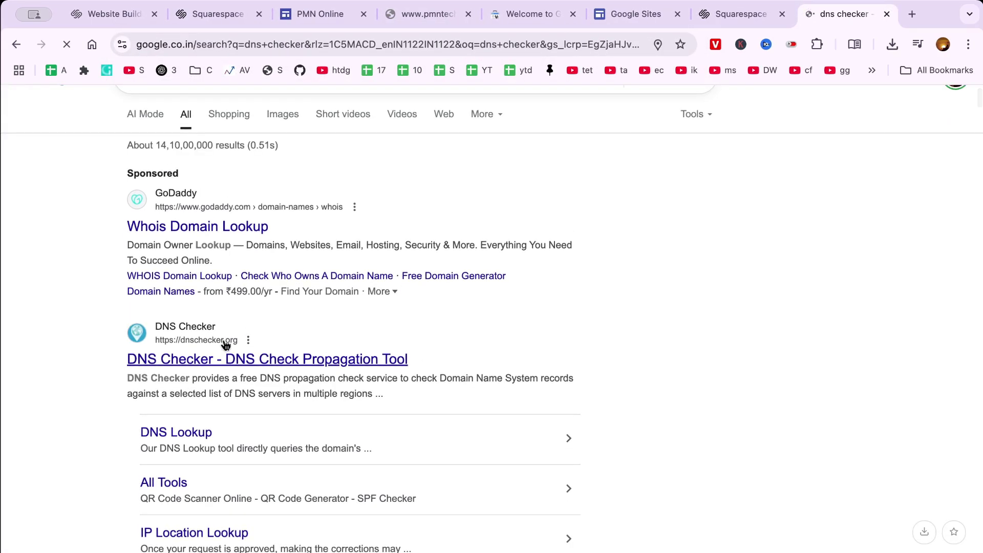
# - On dnschecker.org, run an A-record propagation lookup for pmntechfix.nl
pyautogui.click(224, 372)
pyautogui.click(151, 243)
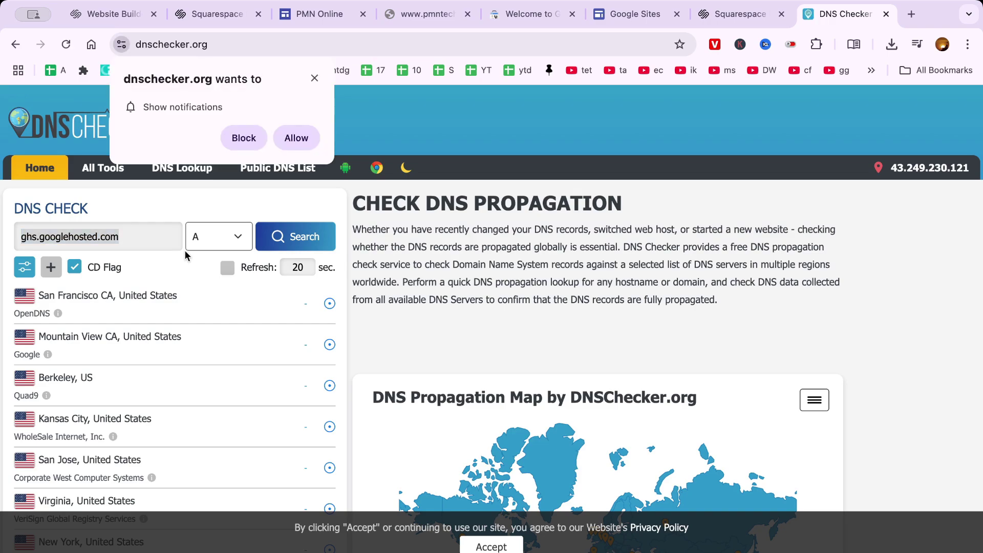
pyautogui.write('pmntechfix.nl')
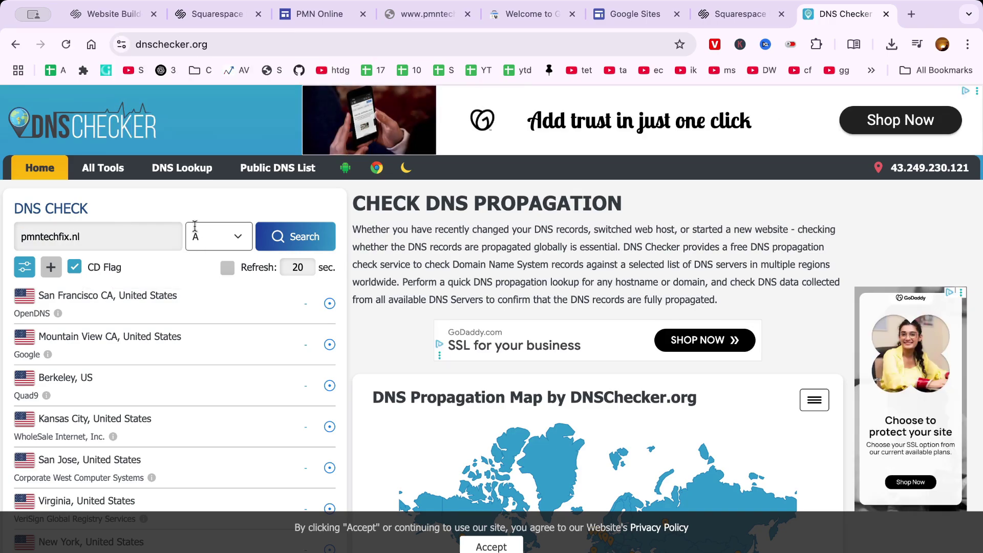
pyautogui.click(194, 226)
pyautogui.click(200, 235)
pyautogui.click(262, 237)
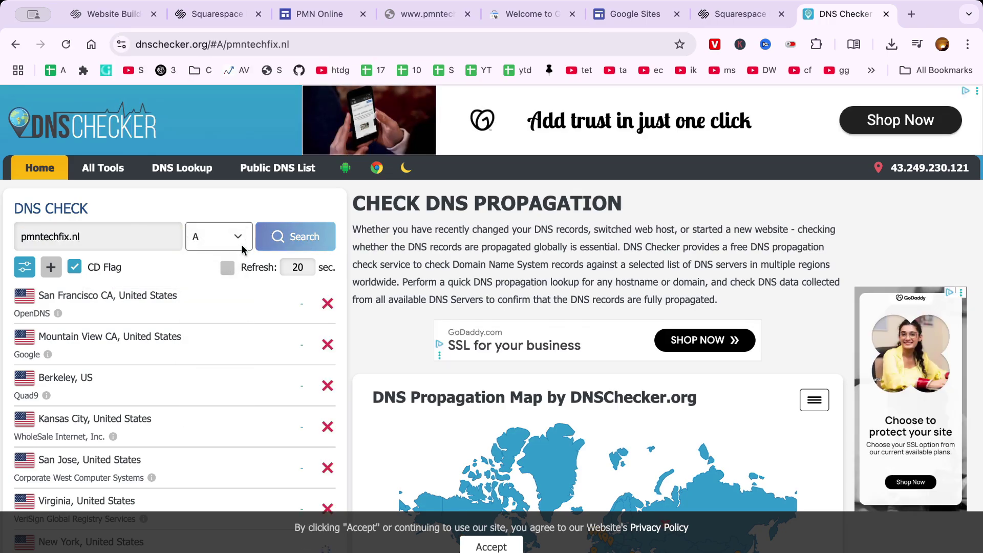